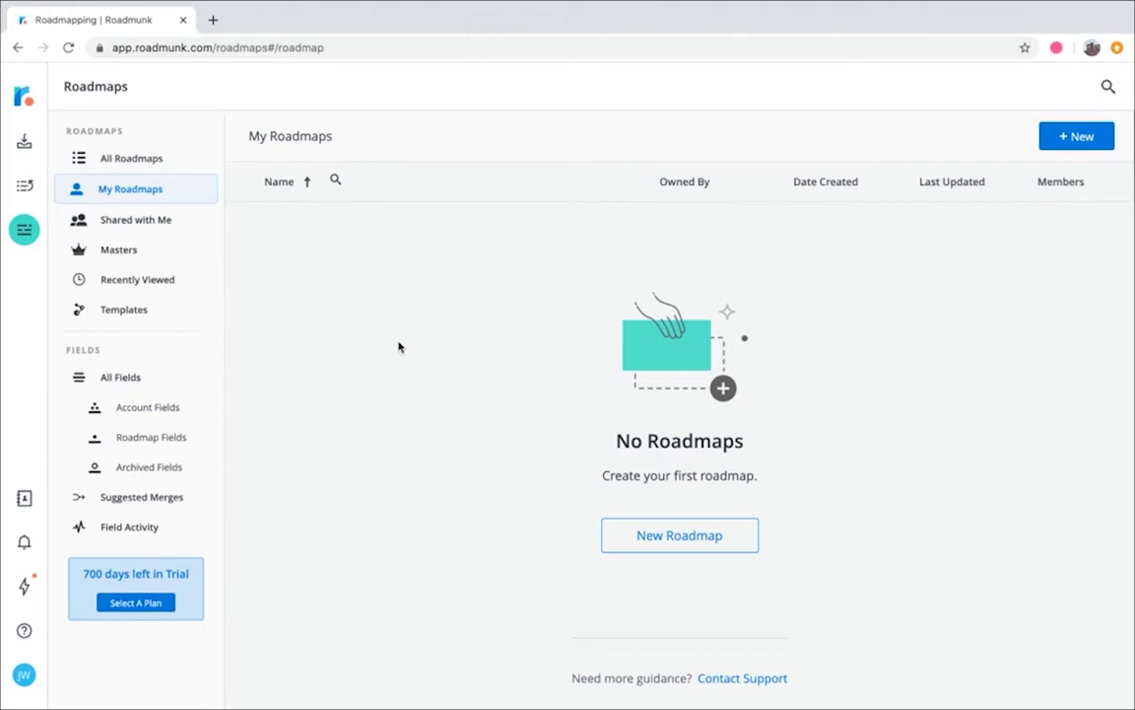
# - Create a blank roadmap titled 'Product Roadmap', keeping the December 31st fiscal year-end
pyautogui.click(635, 534)
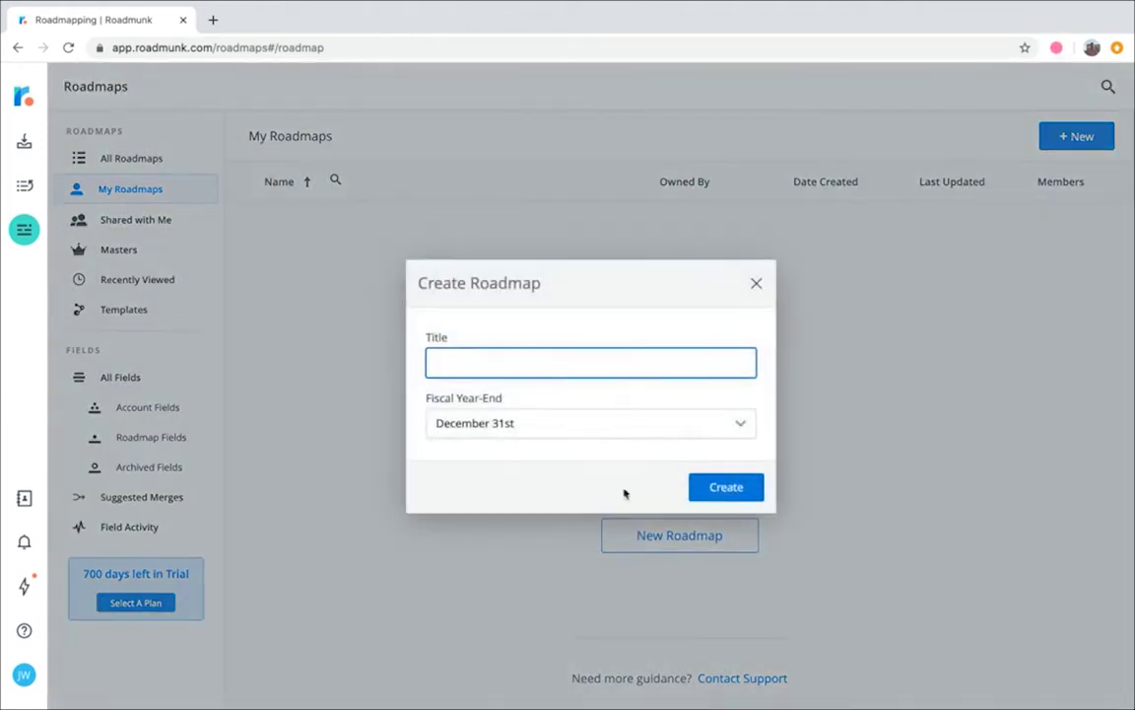
pyautogui.write('Product Roadmap')
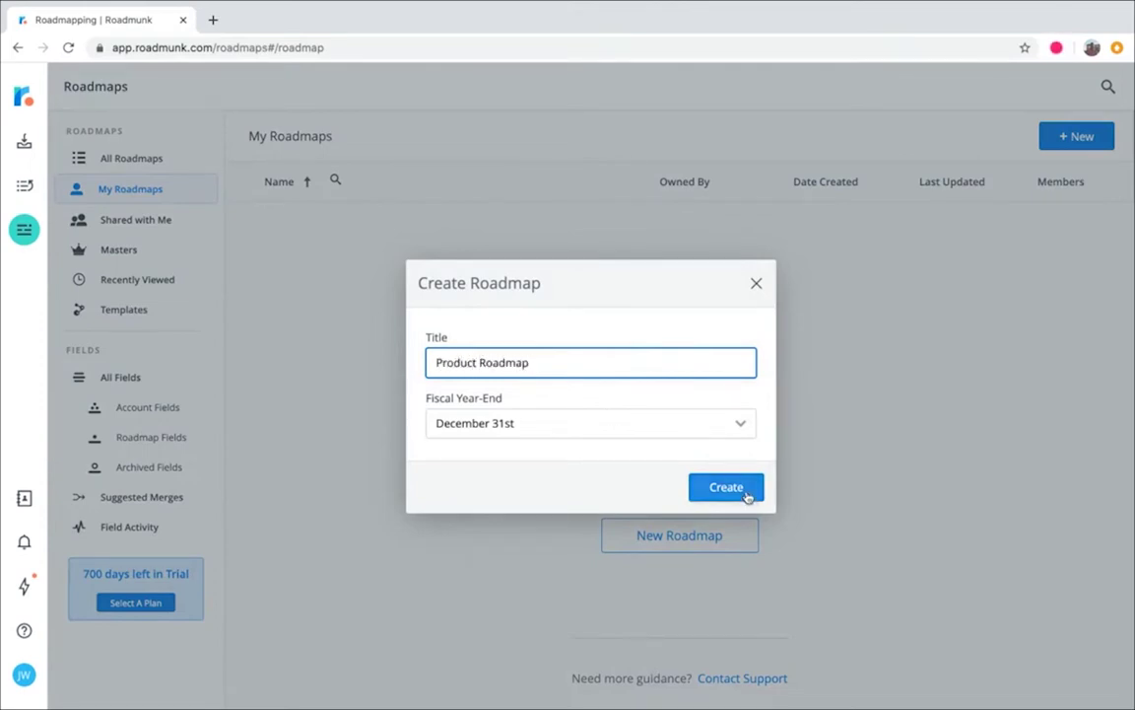
pyautogui.click(746, 492)
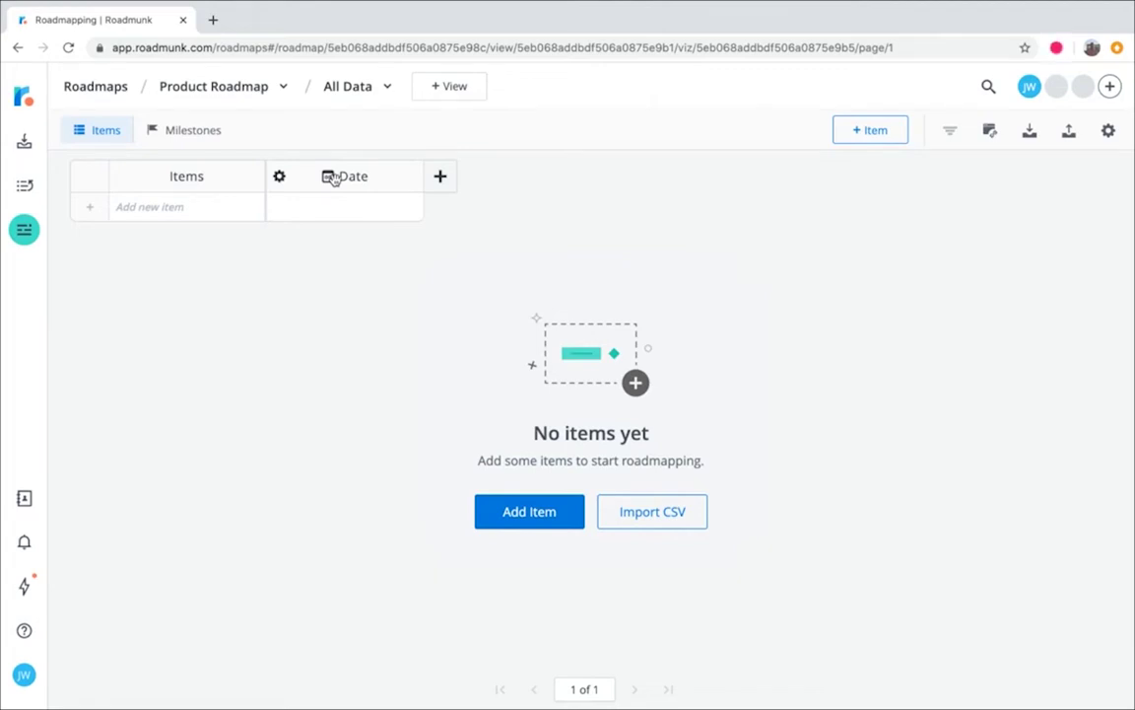
# - From the Templates gallery, create a Product Roadmap template roadmap using Start Empty
pyautogui.click(24, 103)
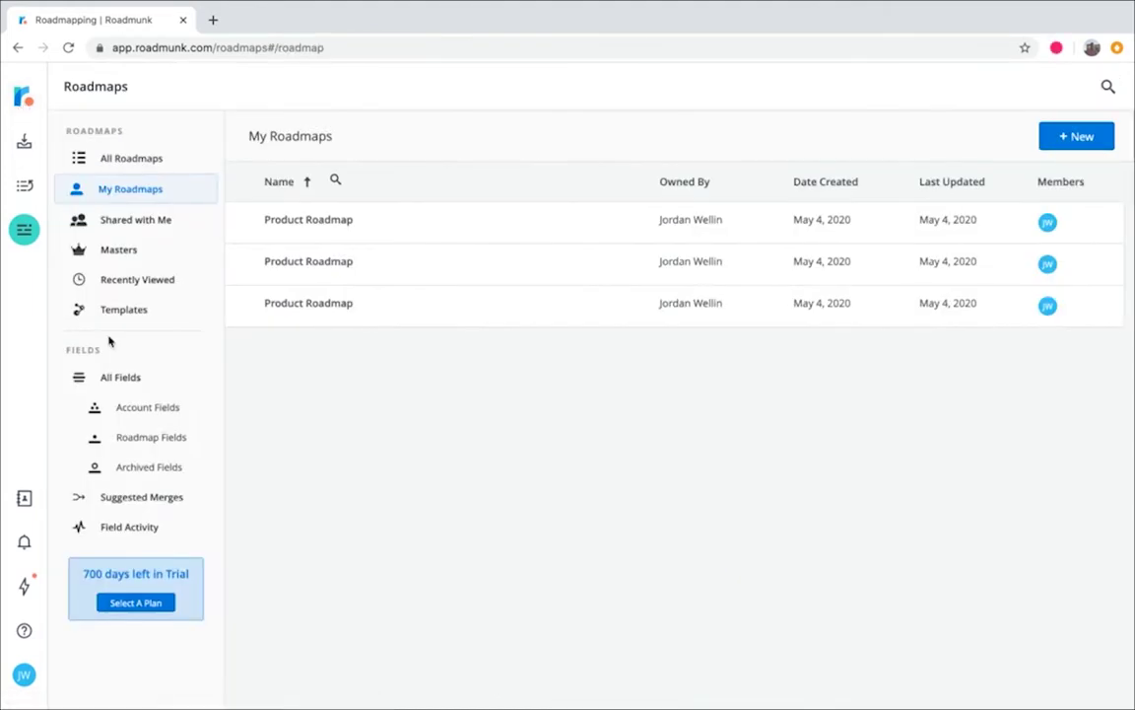
pyautogui.click(124, 313)
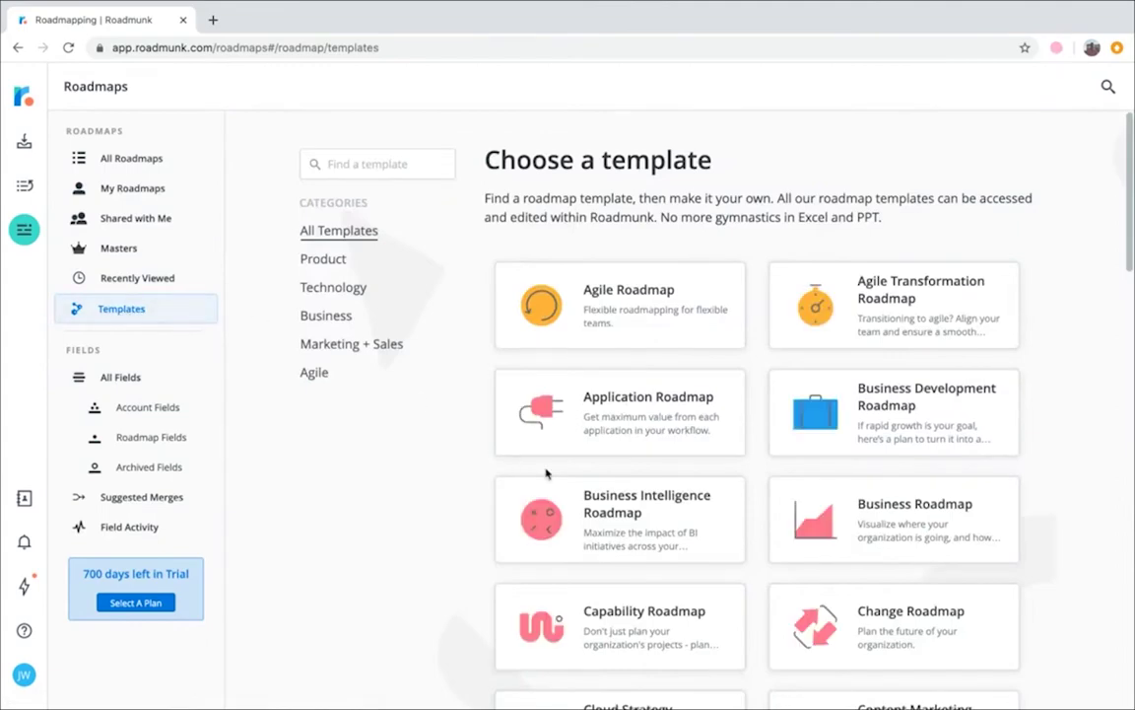
pyautogui.scroll(-10, 547, 474)
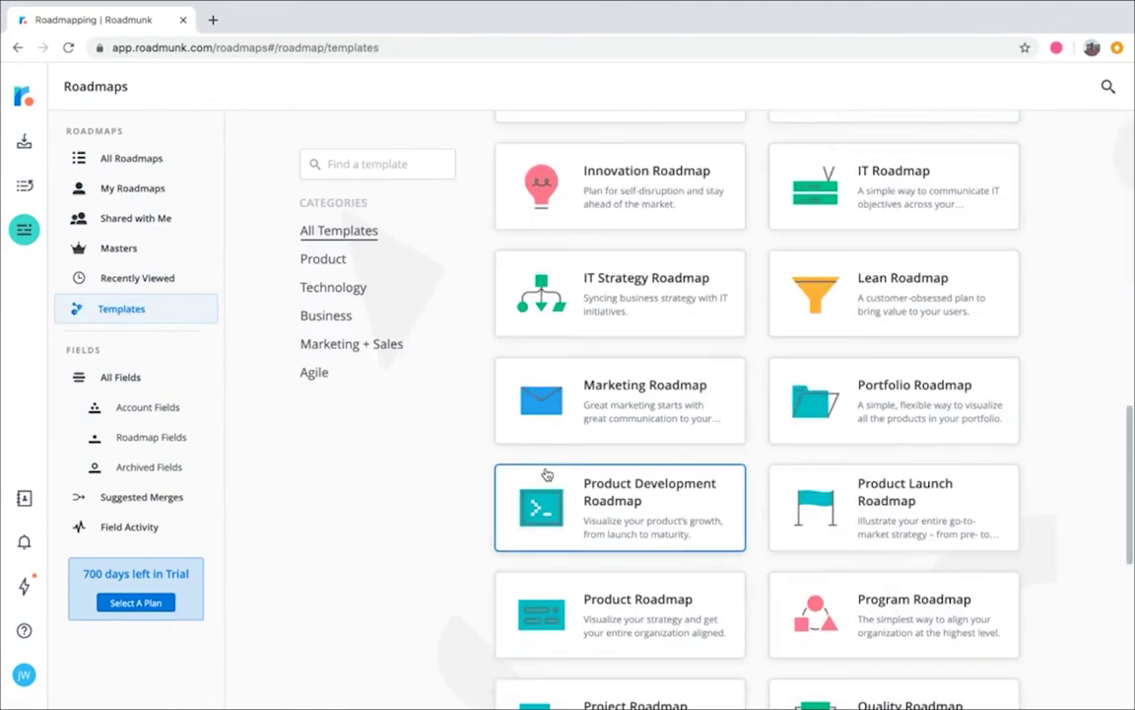
pyautogui.scroll(-1, 547, 474)
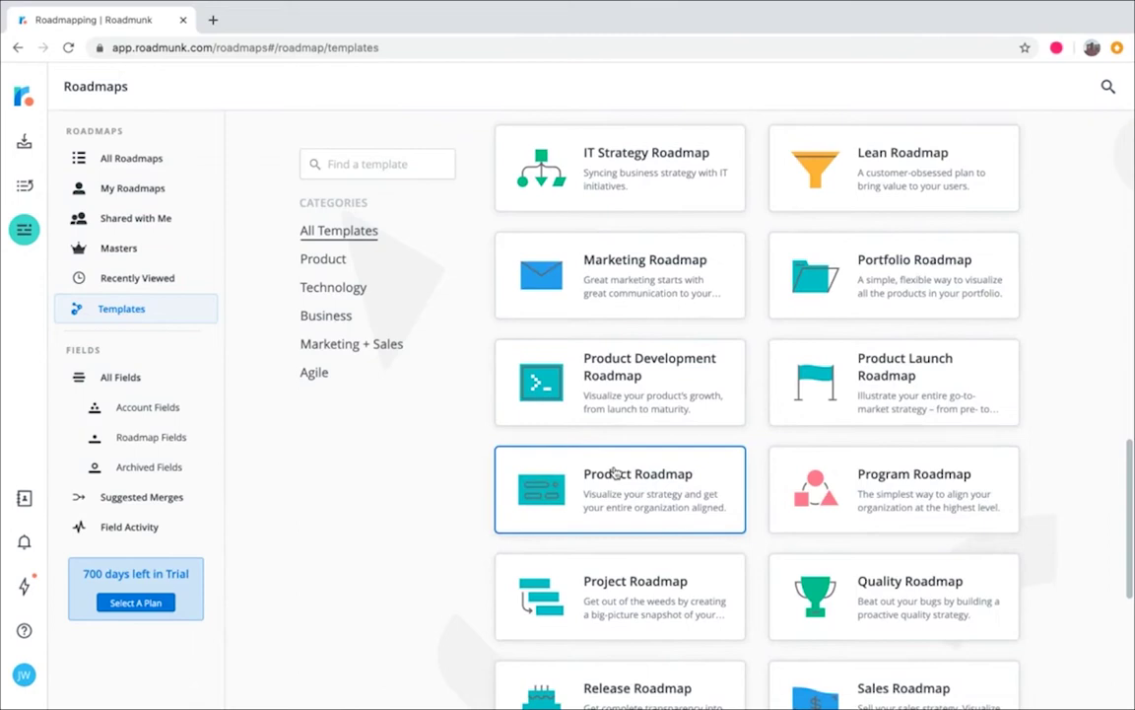
pyautogui.click(613, 474)
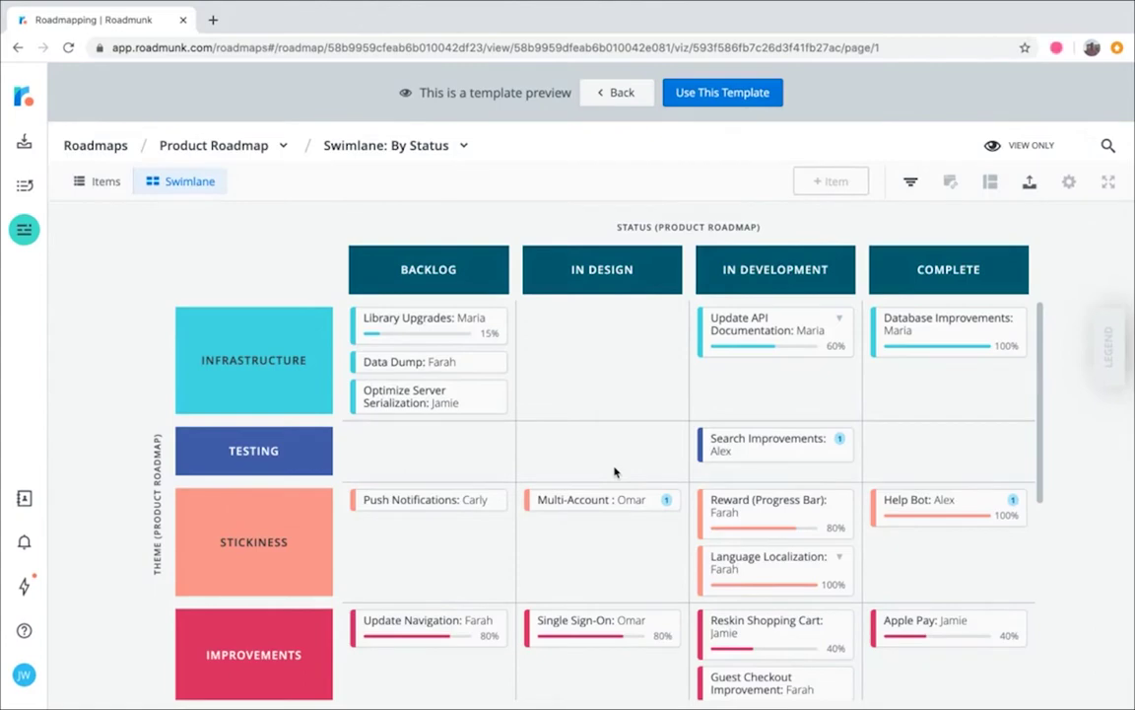
pyautogui.click(725, 103)
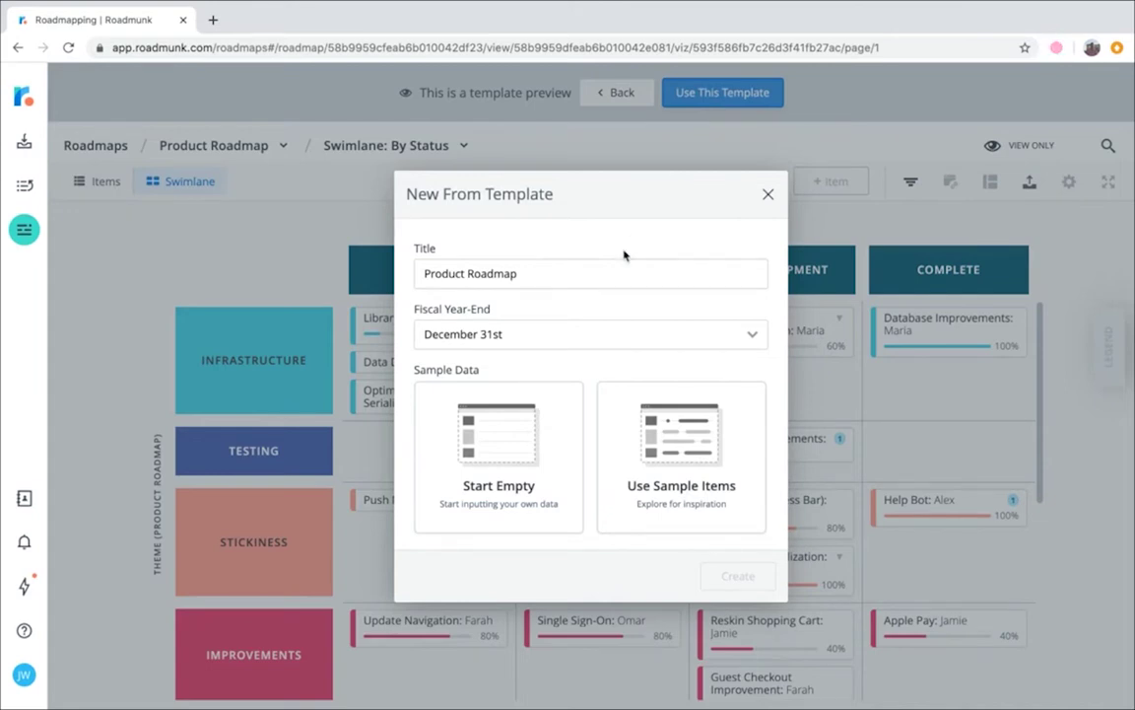
pyautogui.click(506, 413)
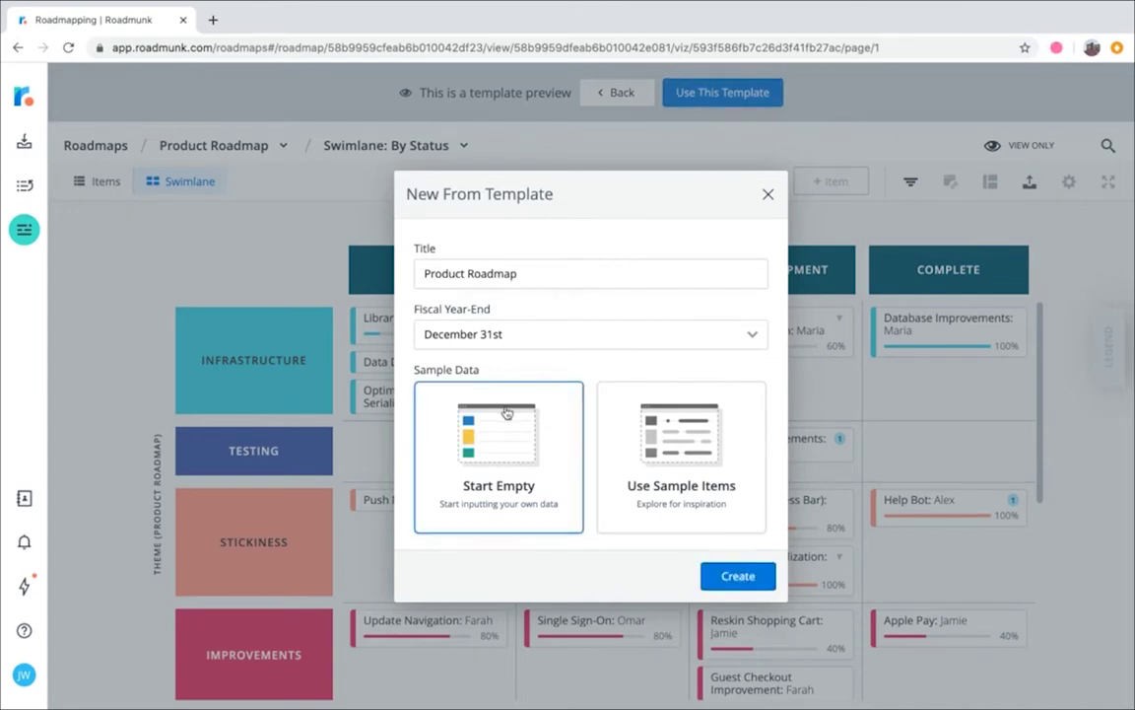
pyautogui.click(733, 574)
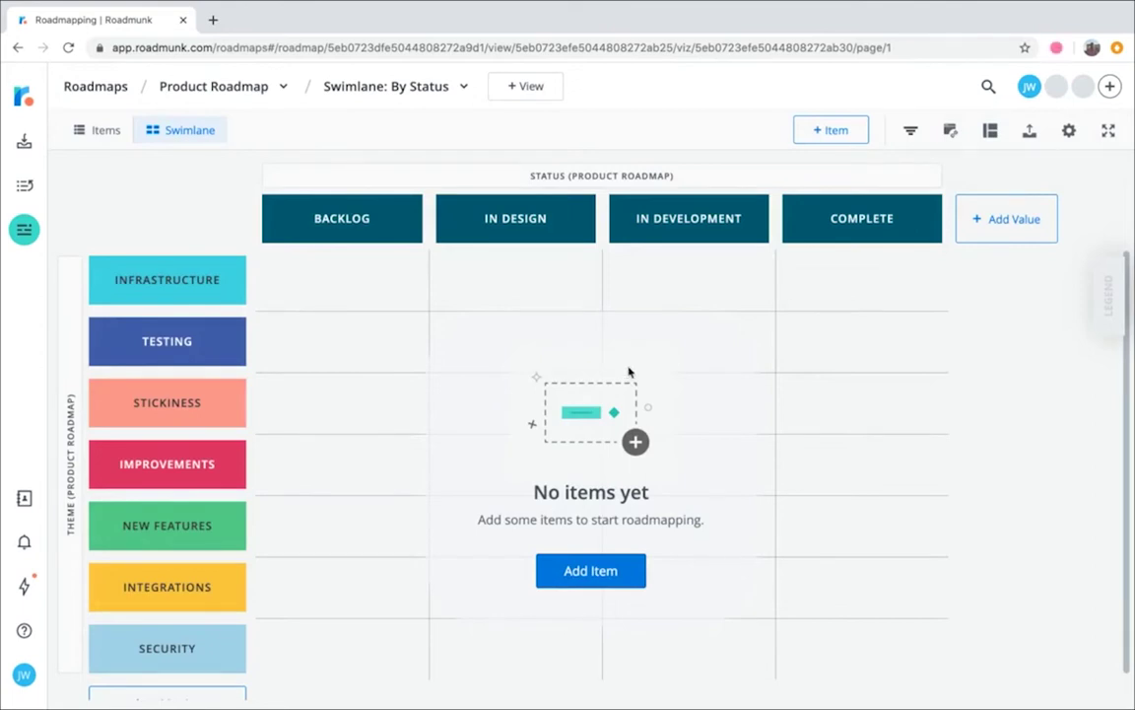
# - Change the roadmap view from Swimlane: By Status to All Data
pyautogui.click(440, 89)
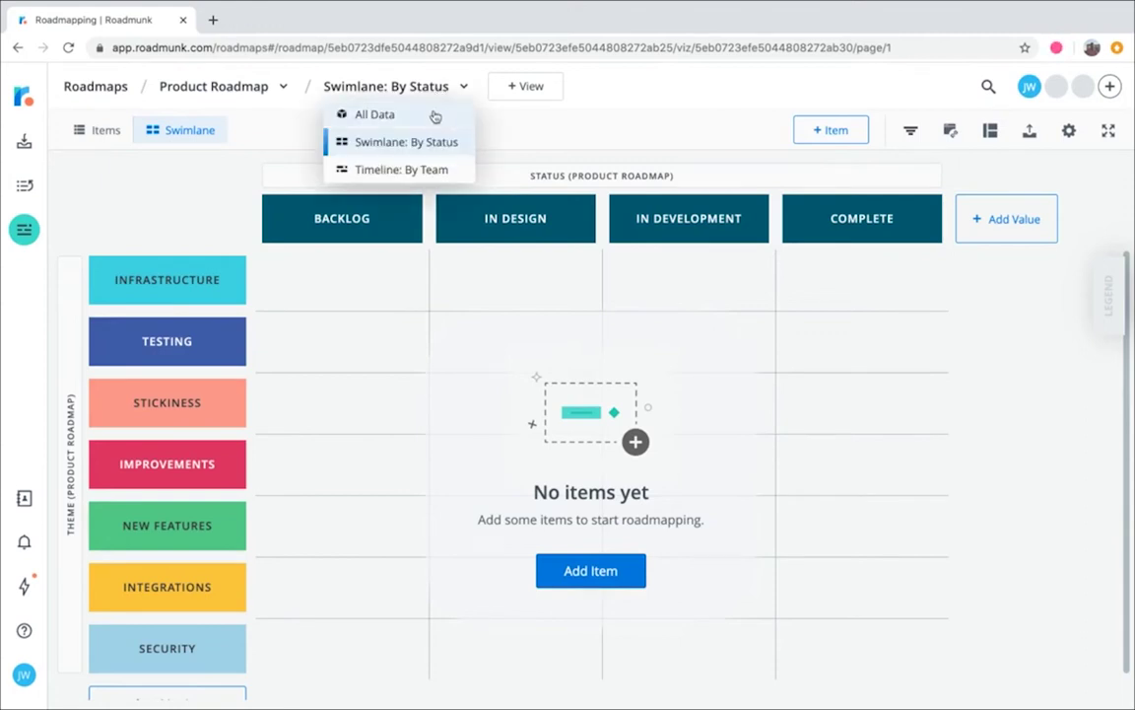
pyautogui.click(435, 117)
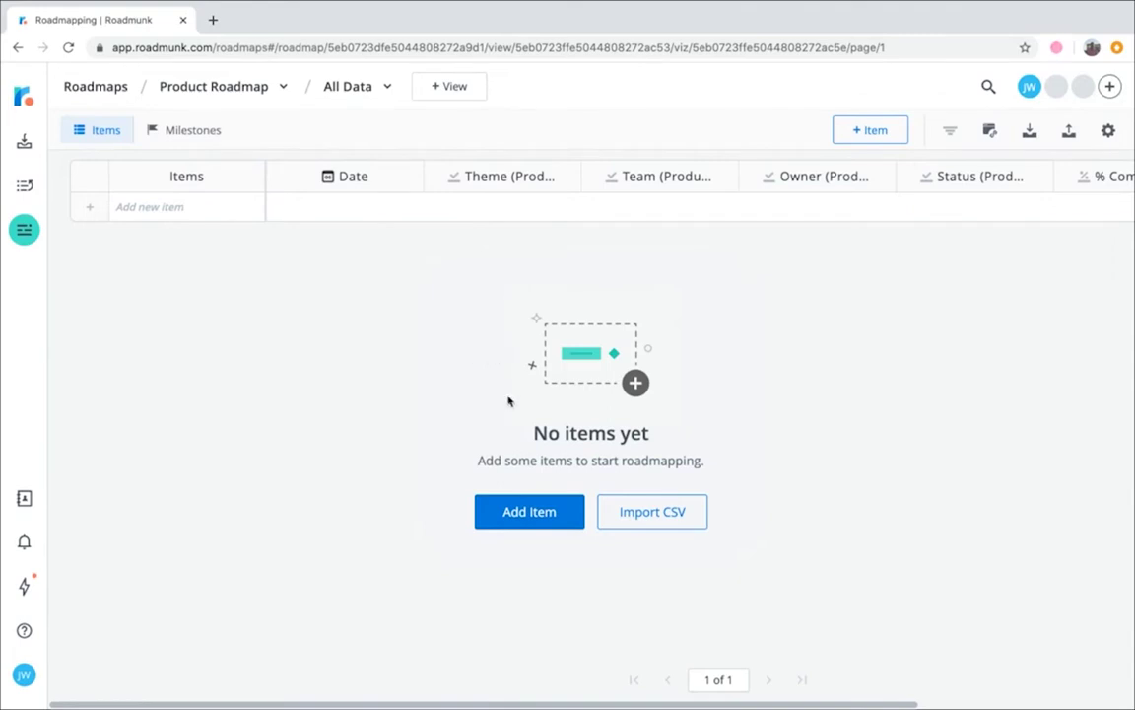
# - Add a new item named 'Database improvements' to the items table
pyautogui.click(512, 514)
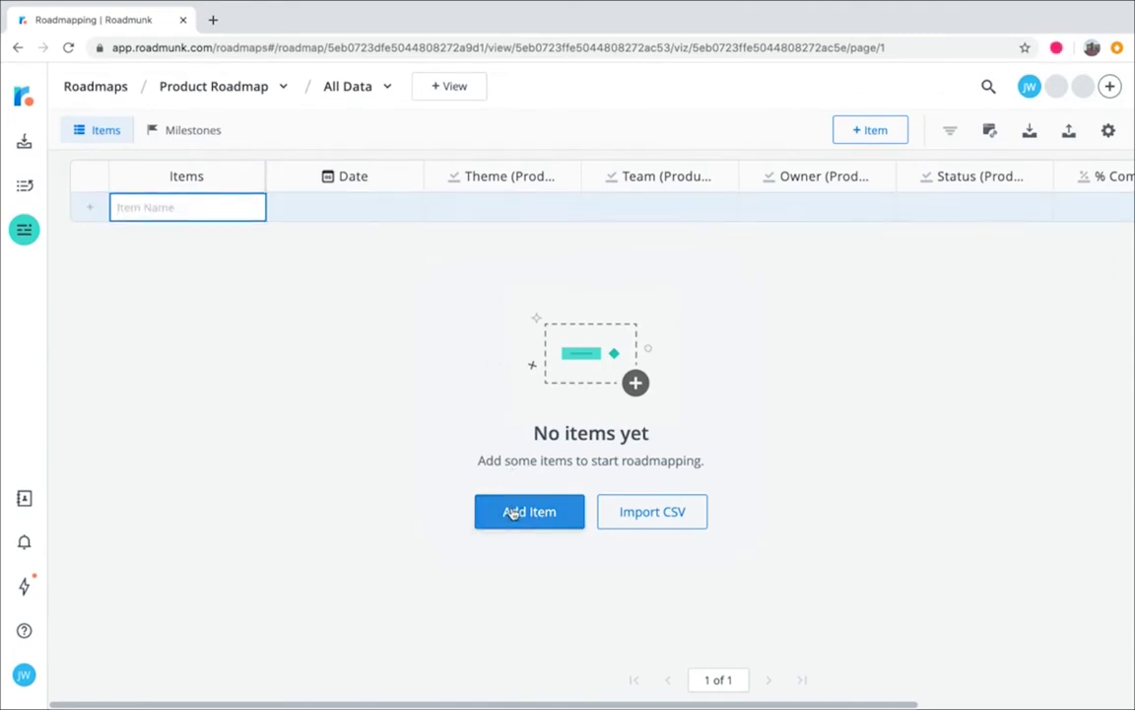
pyautogui.write('Dabase improvements')
pyautogui.press('Return')
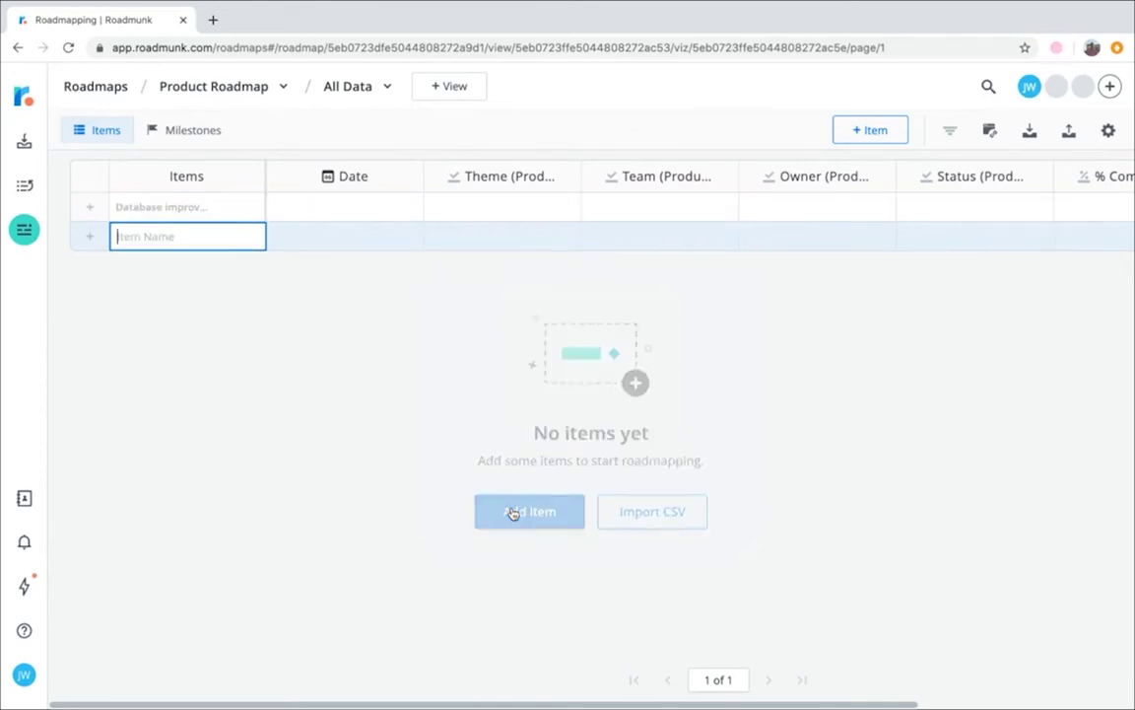
# - Review the Database improvements item's Activity history, then close its details
pyautogui.click(183, 215)
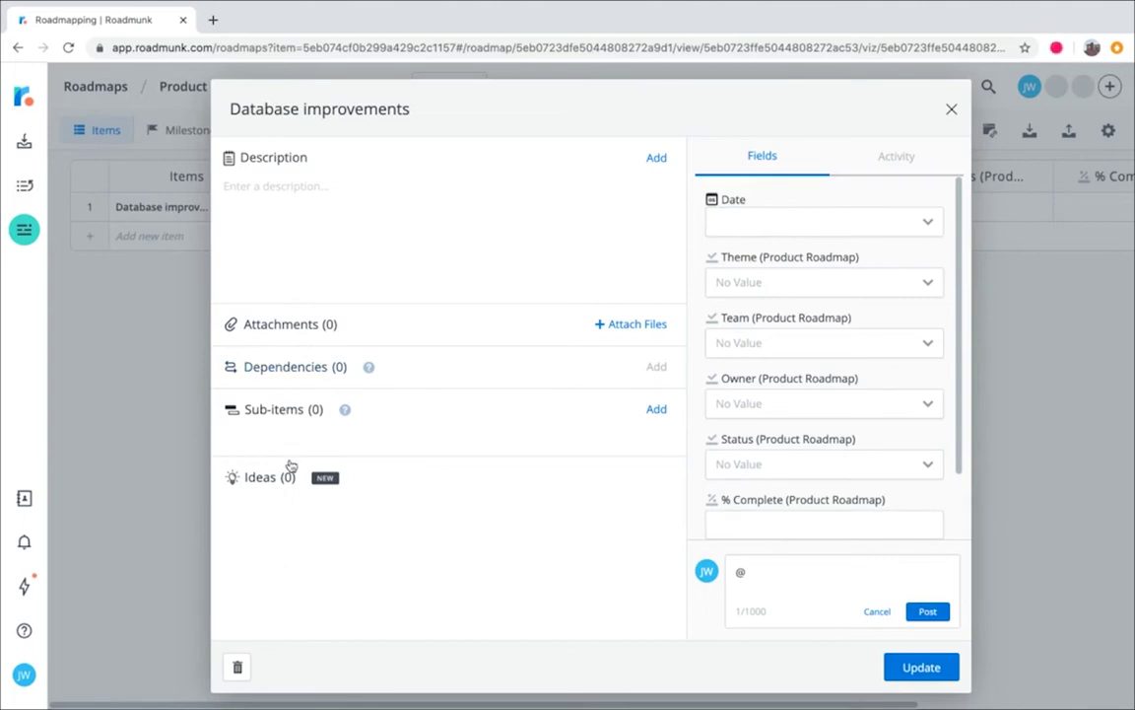
pyautogui.click(876, 165)
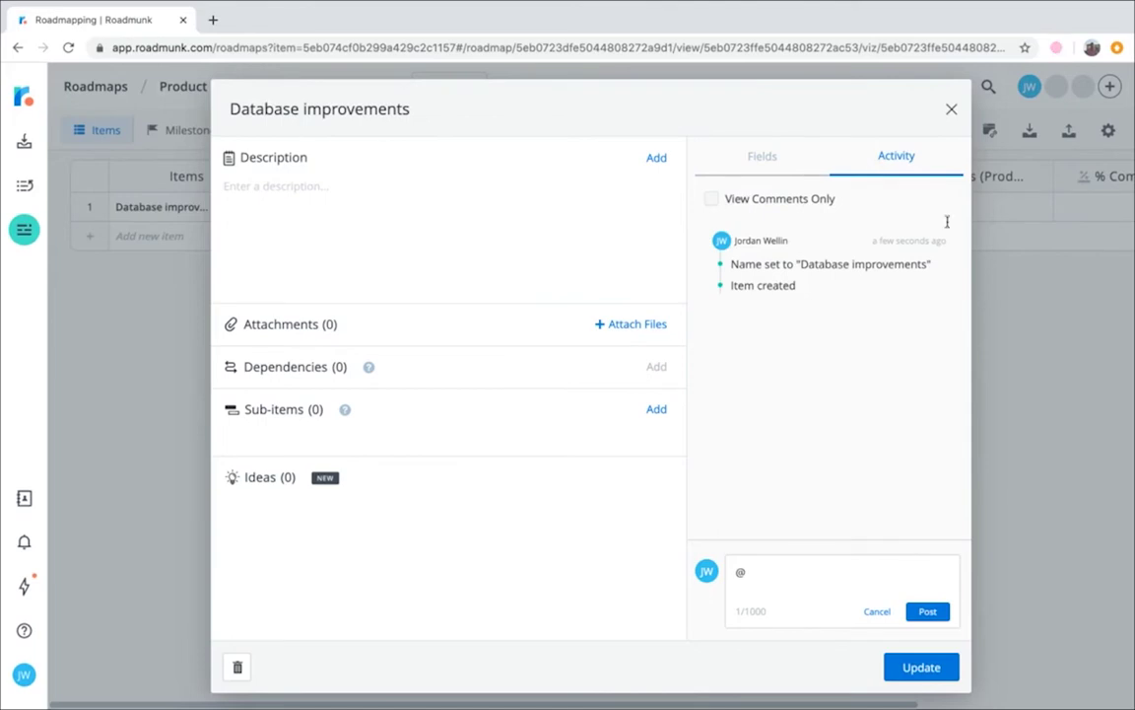
pyautogui.click(955, 112)
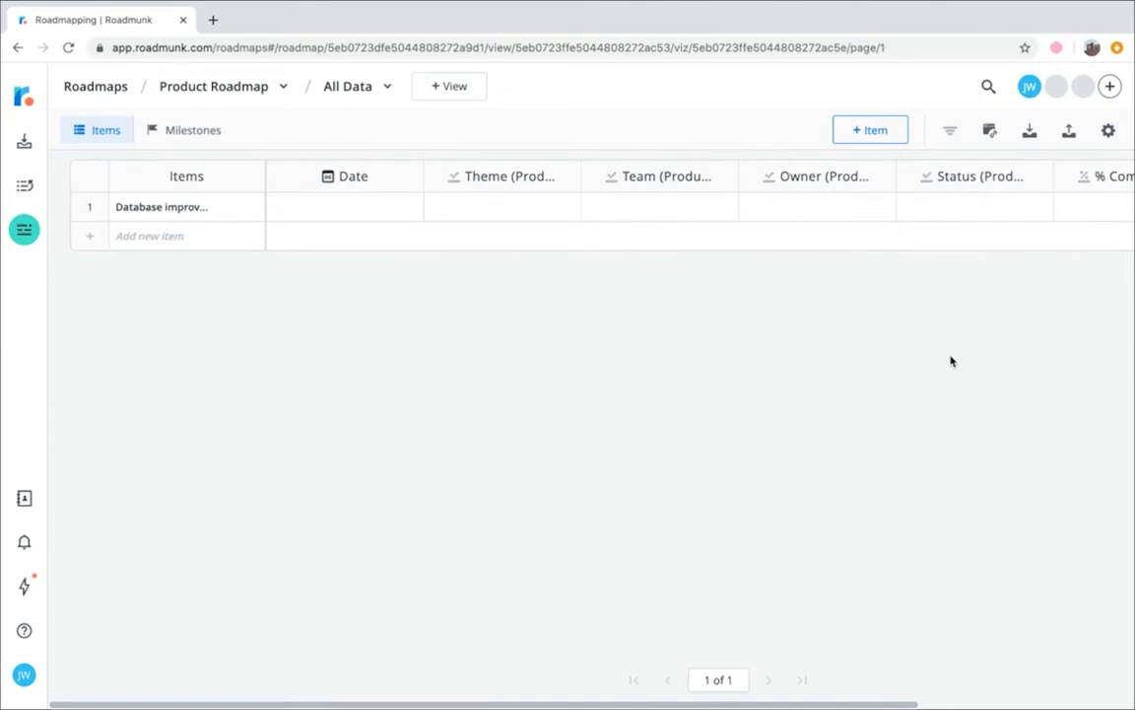
# - Import 'Product Roadmap 2 - Swimlane_ By Status - Items' CSV from Downloads, choosing Update & Overwrite All
pyautogui.click(1035, 136)
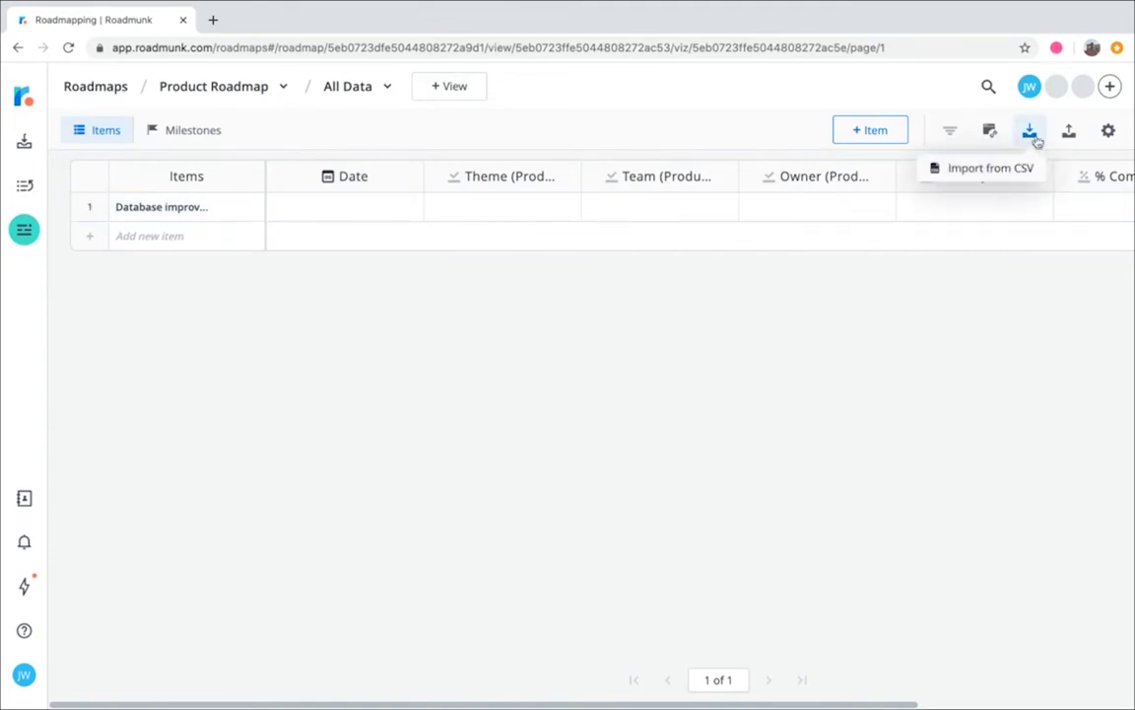
pyautogui.click(991, 168)
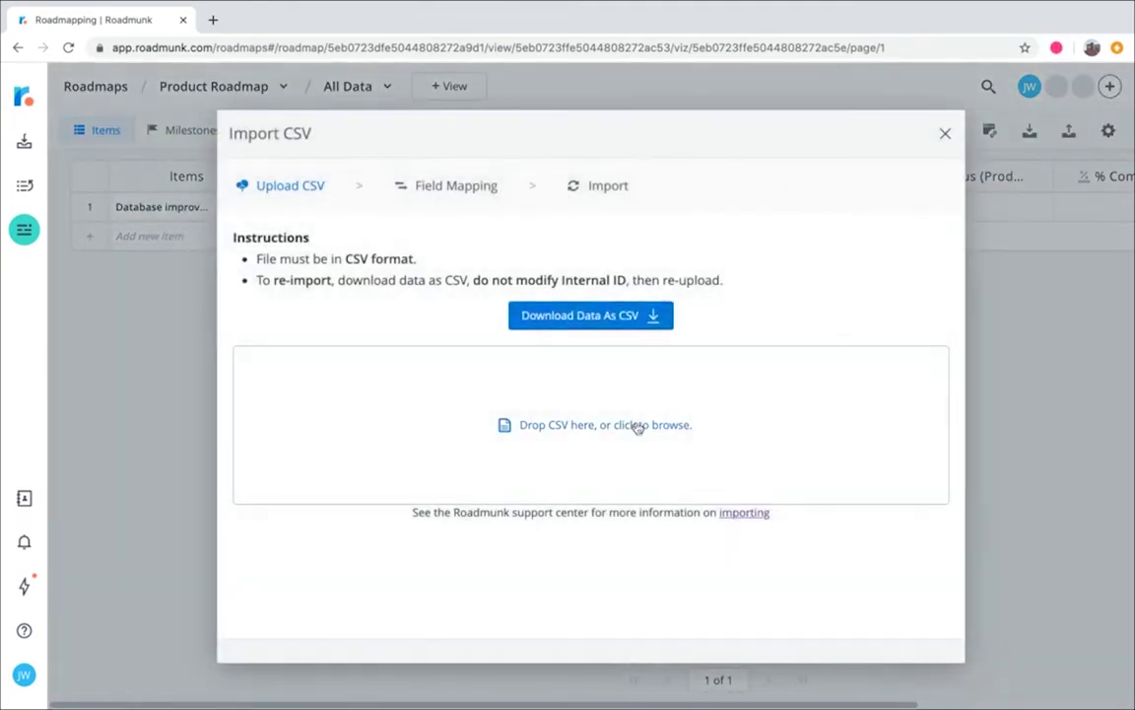
pyautogui.click(632, 425)
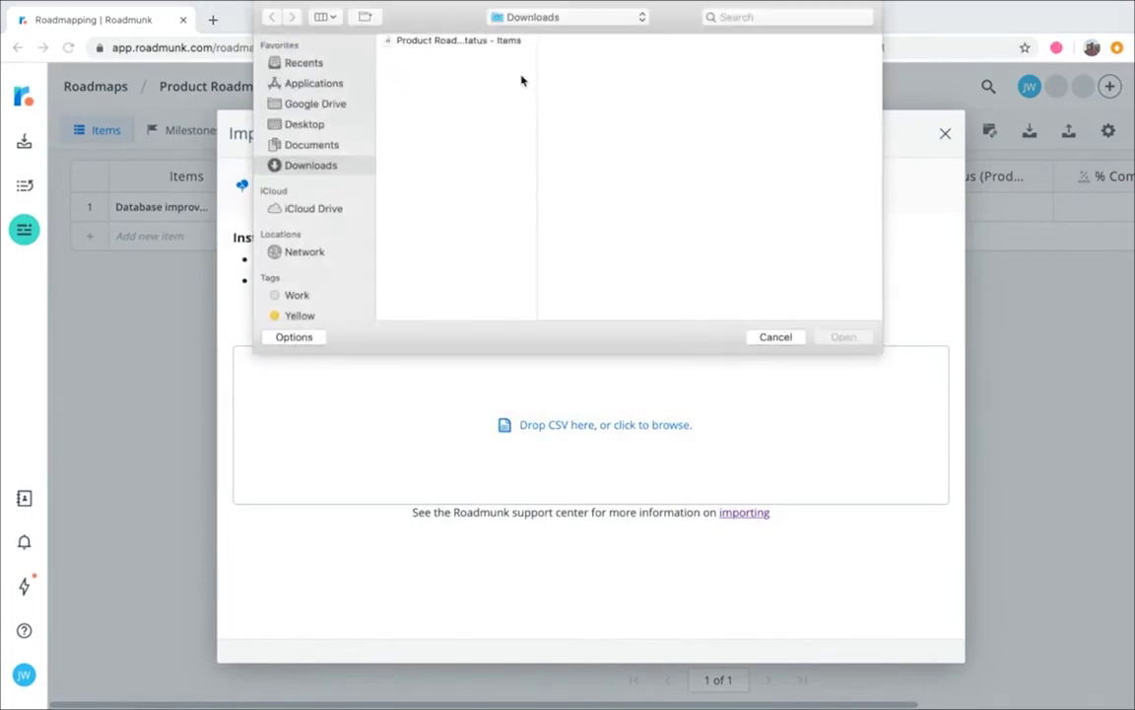
pyautogui.click(493, 41)
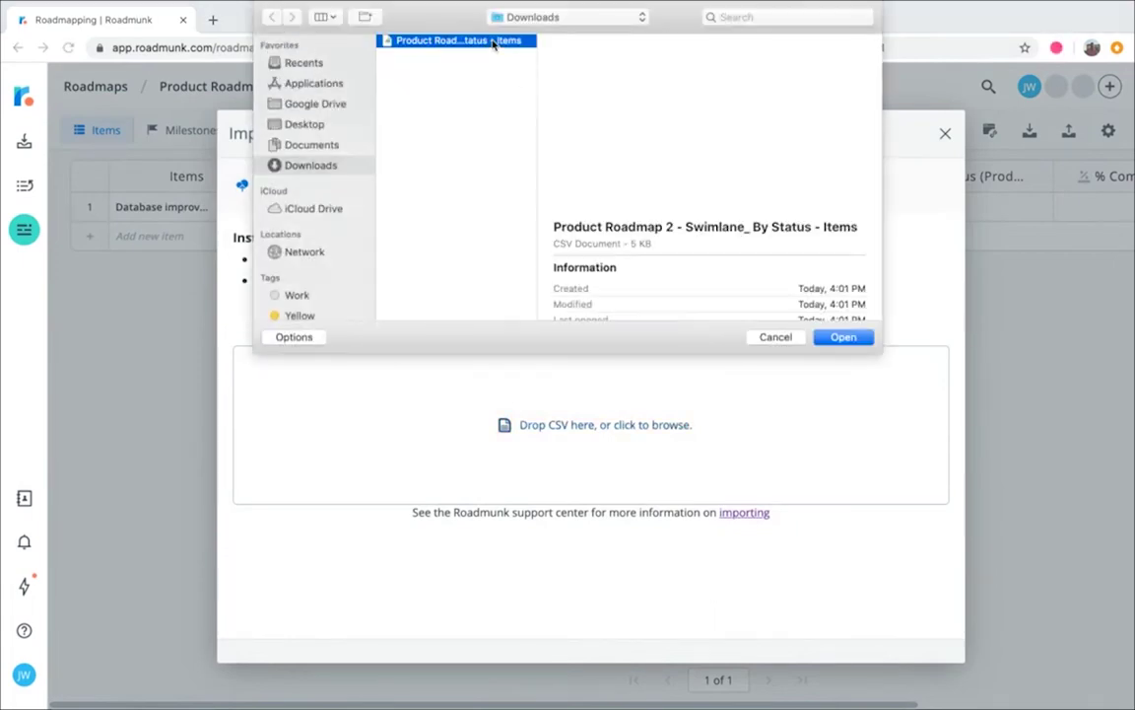
pyautogui.click(843, 338)
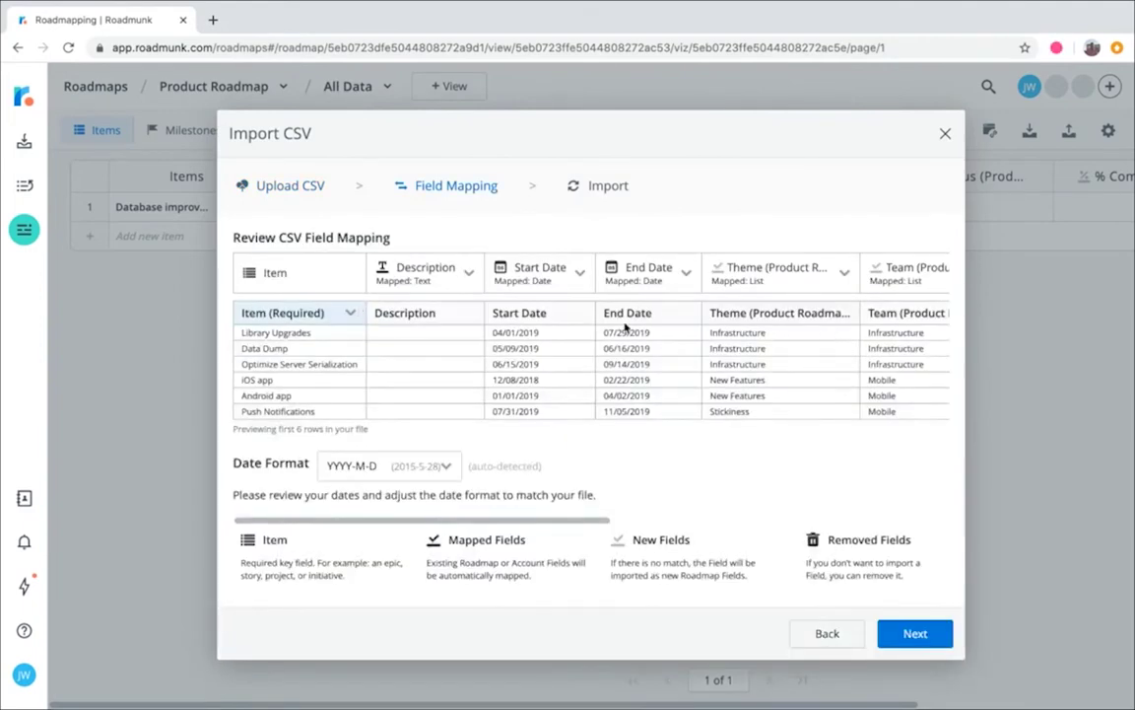
pyautogui.click(925, 636)
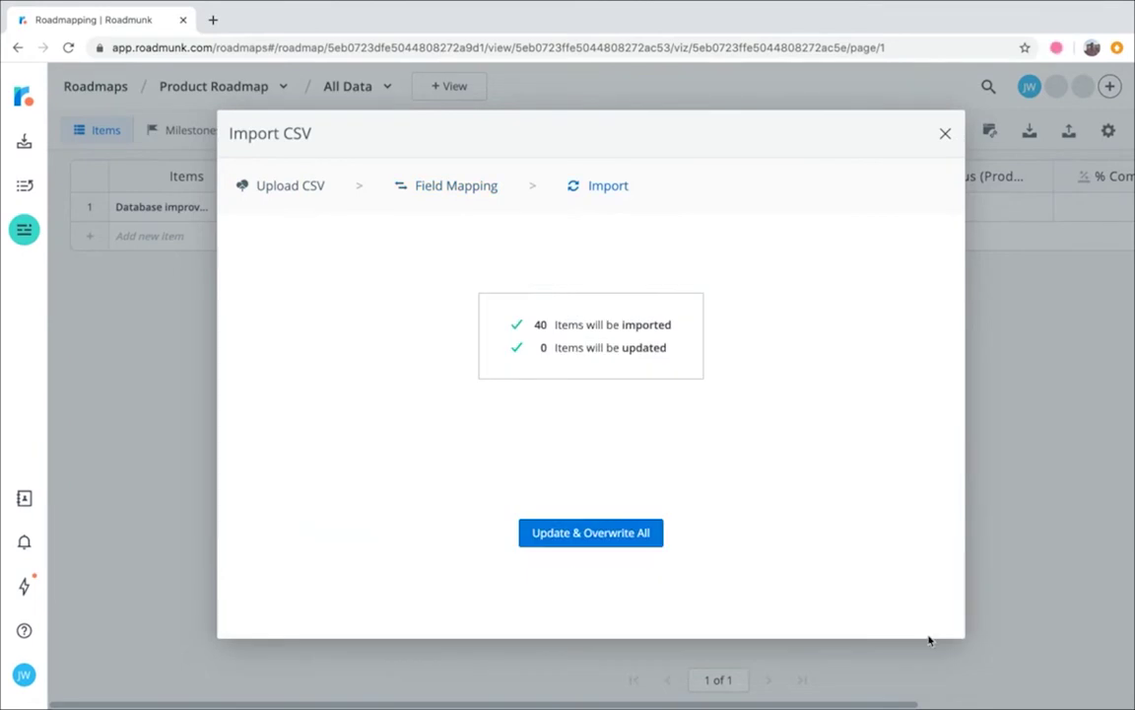
pyautogui.click(638, 544)
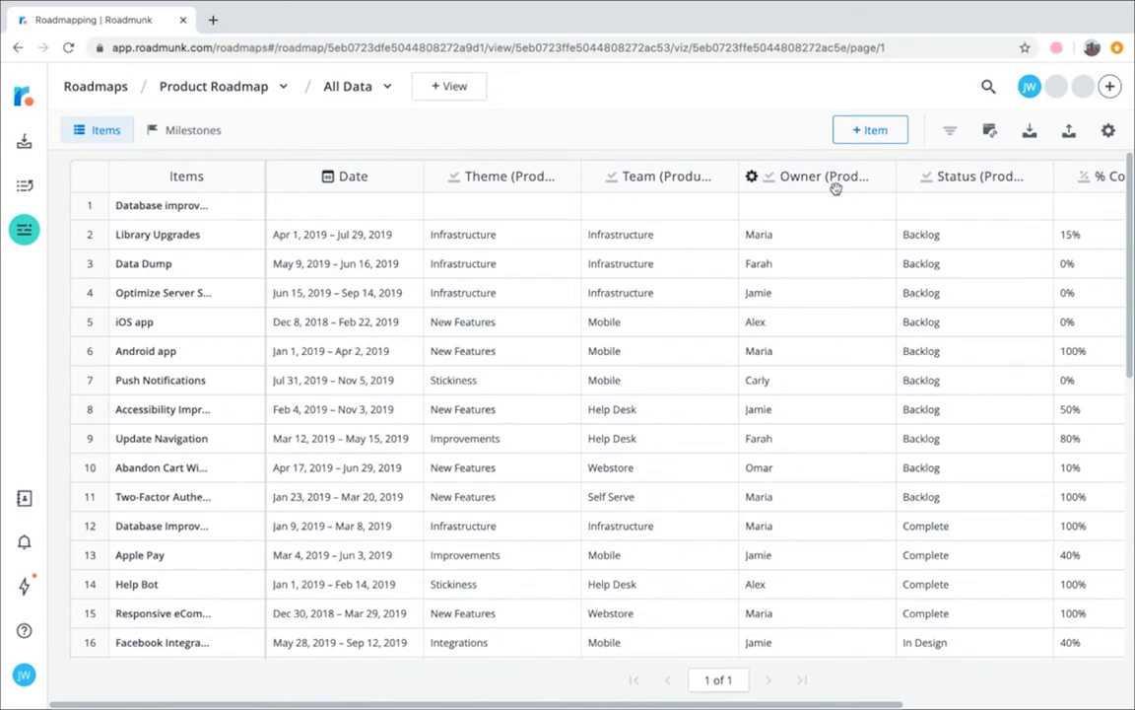
# - Scroll the items table right and add a blank field column after % Complete
pyautogui.hscroll(4, 835, 187)
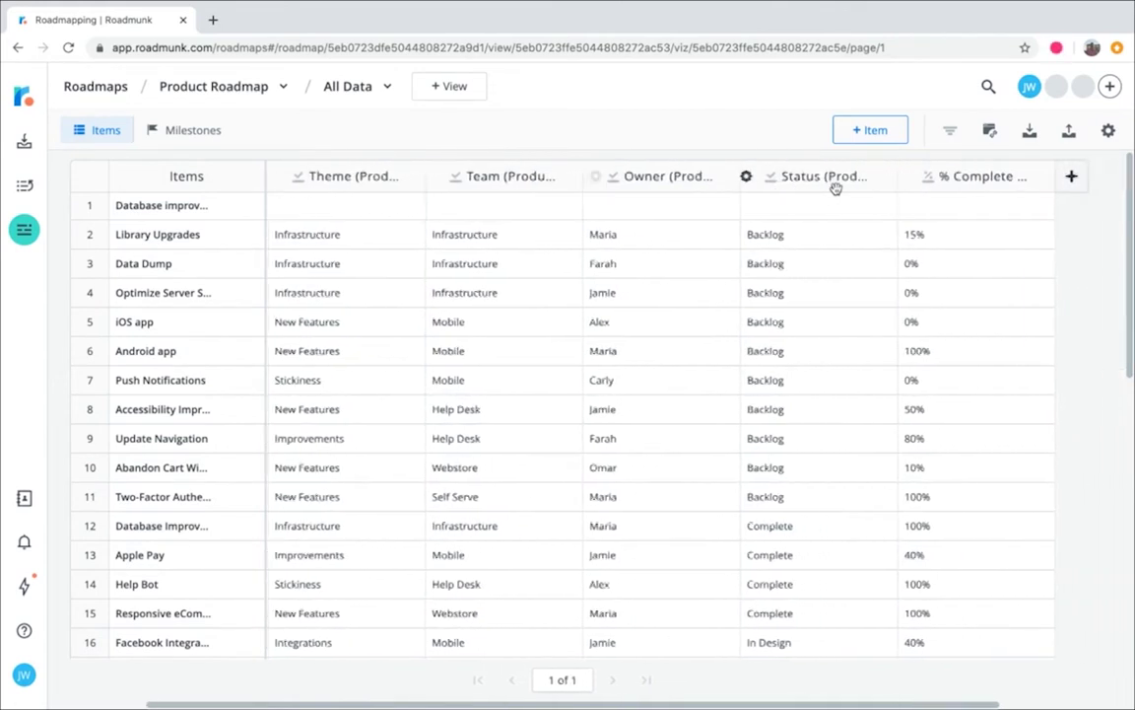
pyautogui.click(1052, 184)
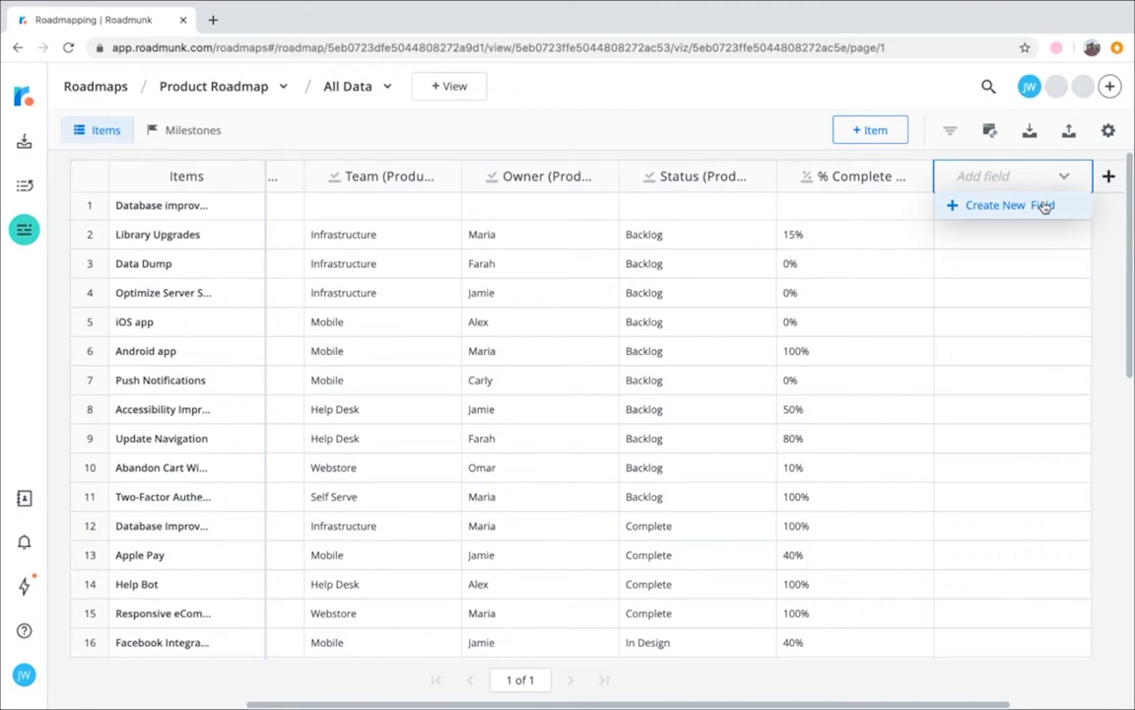
# - Create a List-type field named Department holding values Product, Dev and Marketing
pyautogui.click(1044, 206)
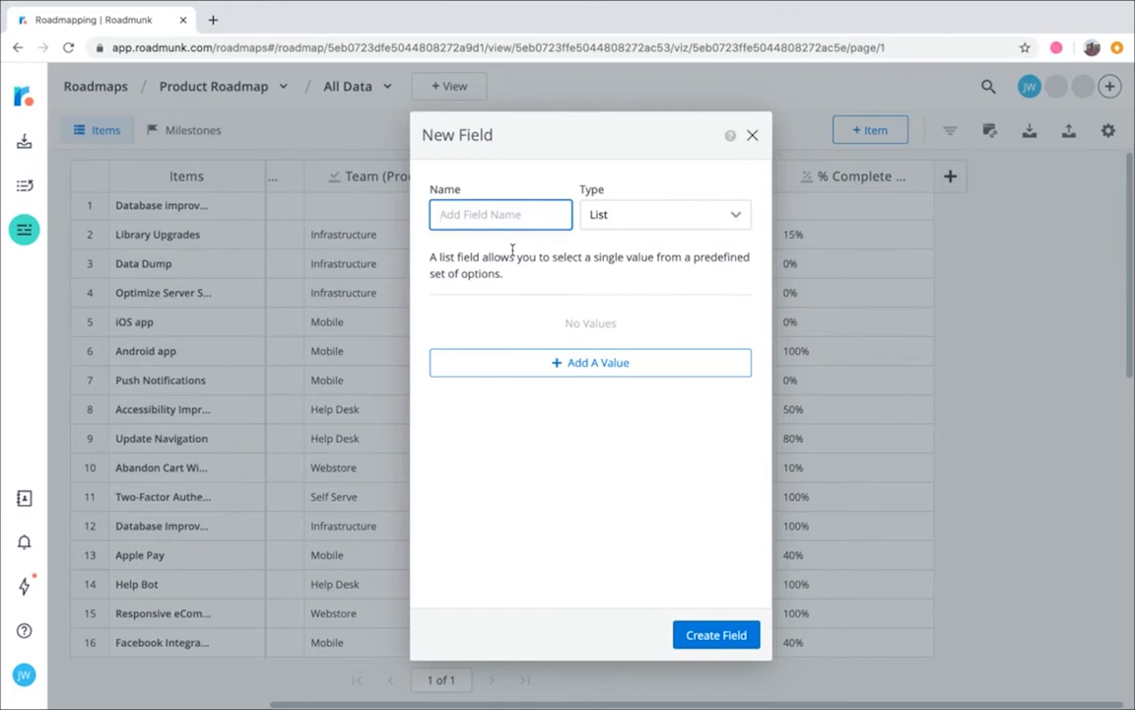
pyautogui.write('Department')
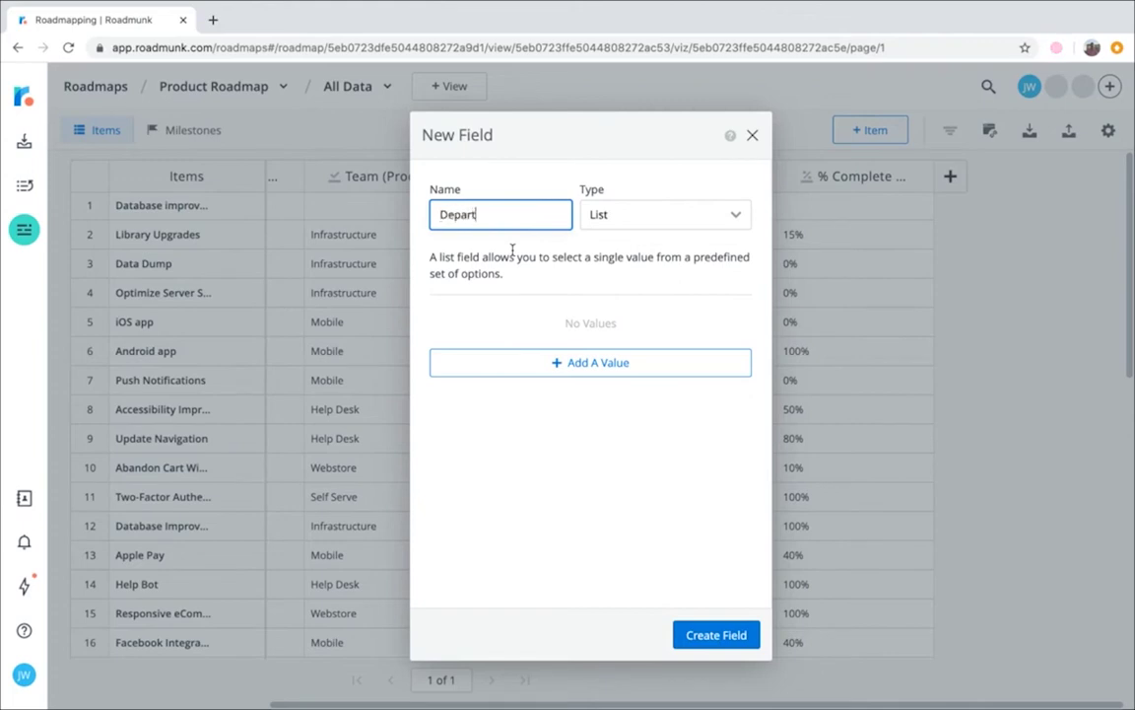
pyautogui.click(656, 223)
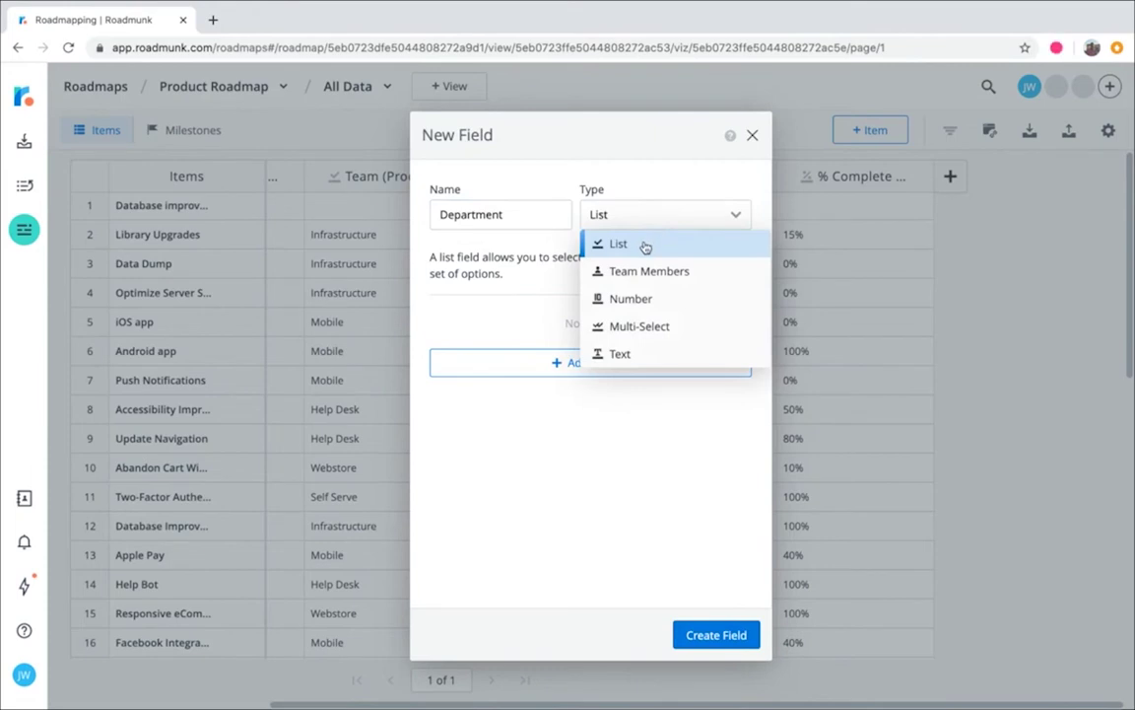
pyautogui.click(616, 243)
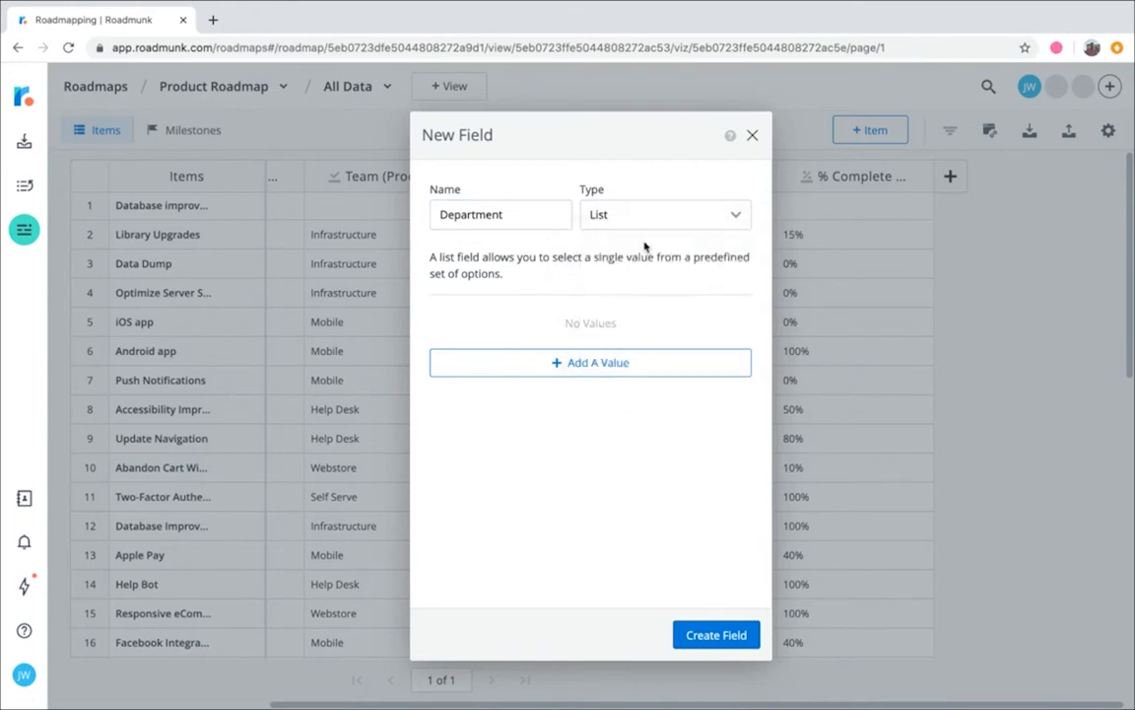
pyautogui.click(574, 364)
pyautogui.write('Product')
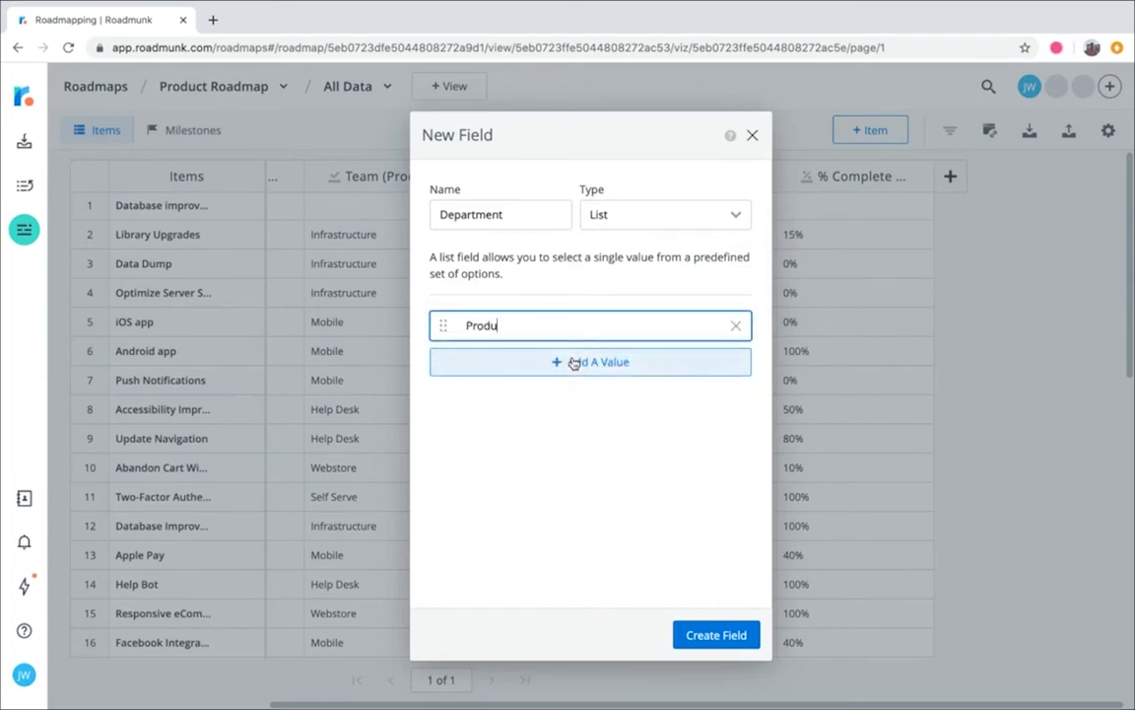
pyautogui.click(576, 364)
pyautogui.write('Dev')
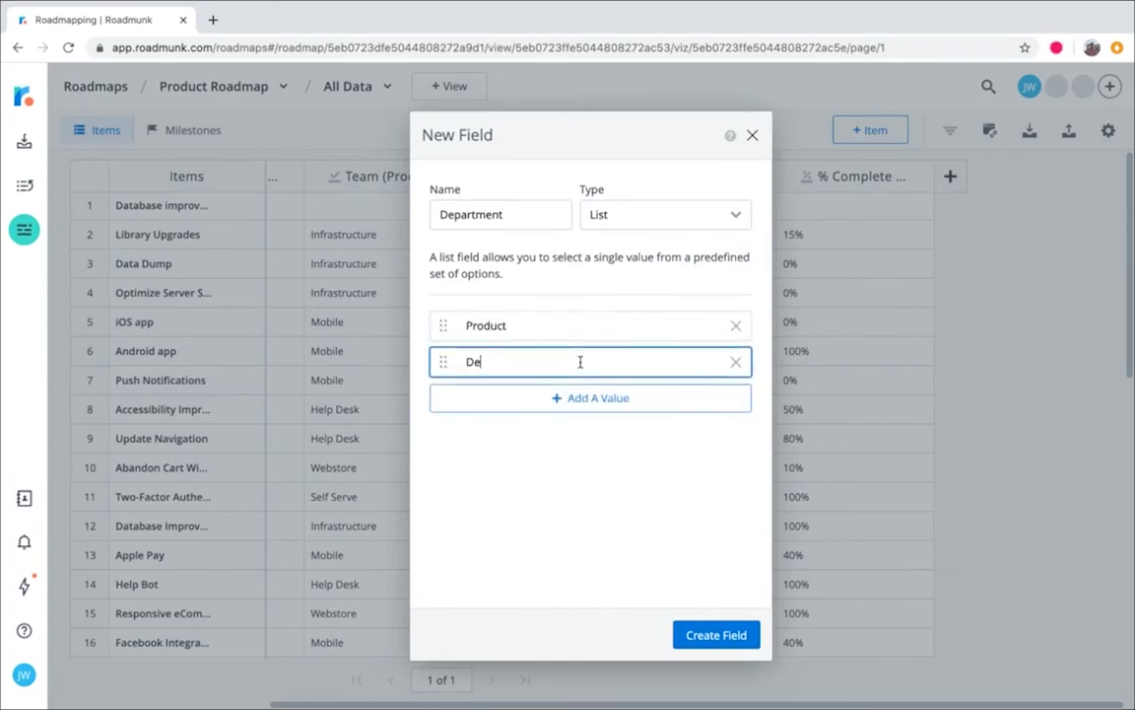
pyautogui.click(570, 393)
pyautogui.write('Market')
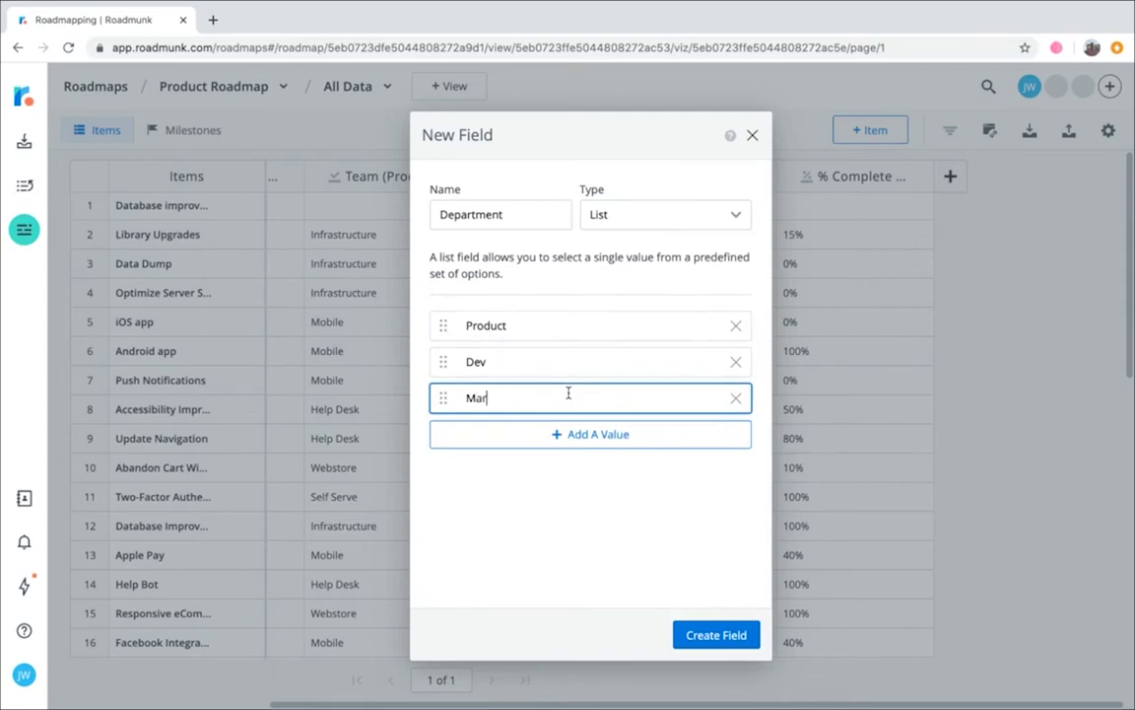
pyautogui.write('ing')
pyautogui.click(690, 636)
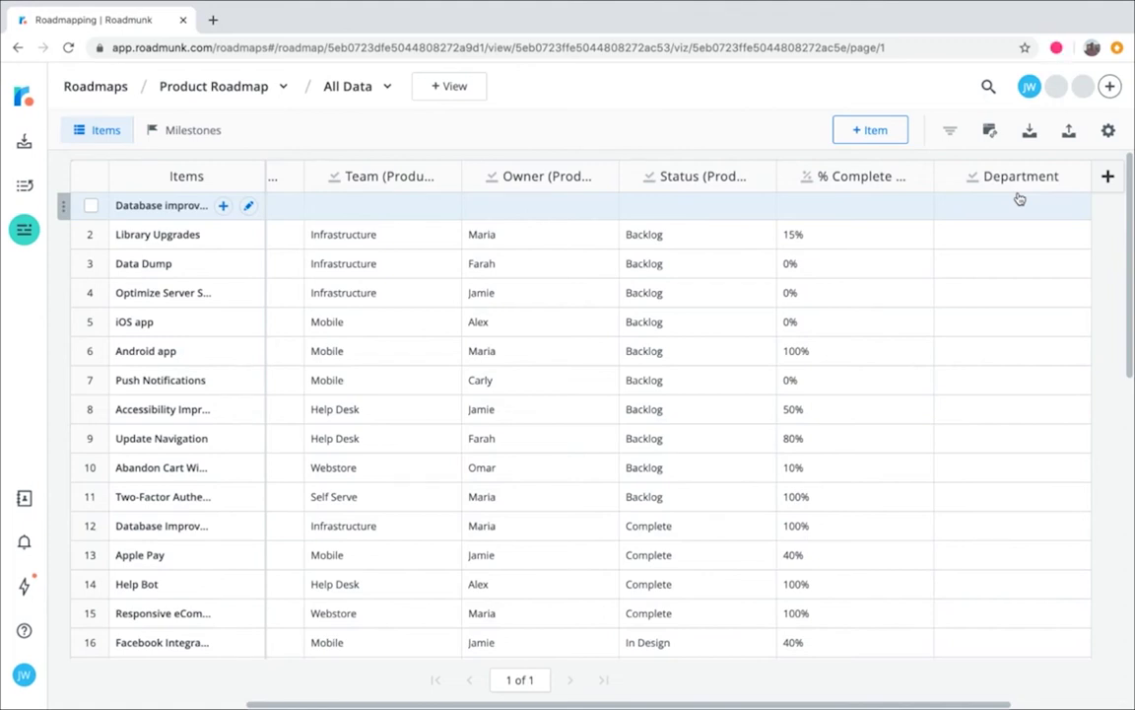
# - Switch to the Timeline: By Team view, then on to Swimlane: By Status
pyautogui.click(386, 89)
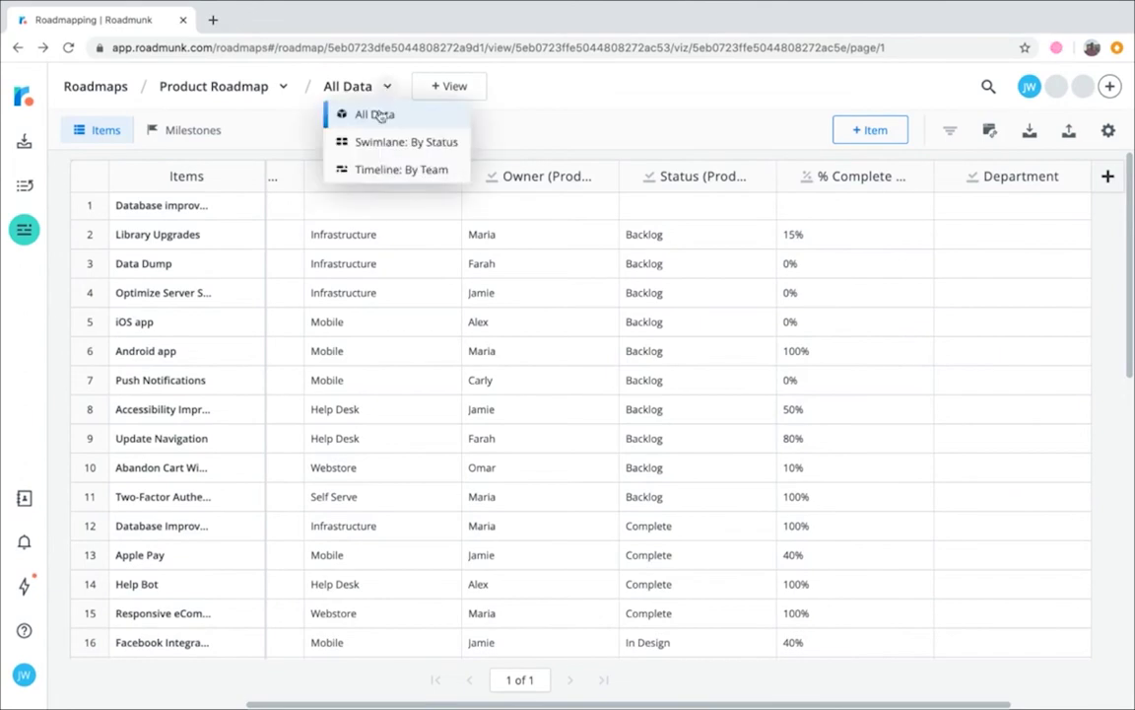
pyautogui.click(378, 171)
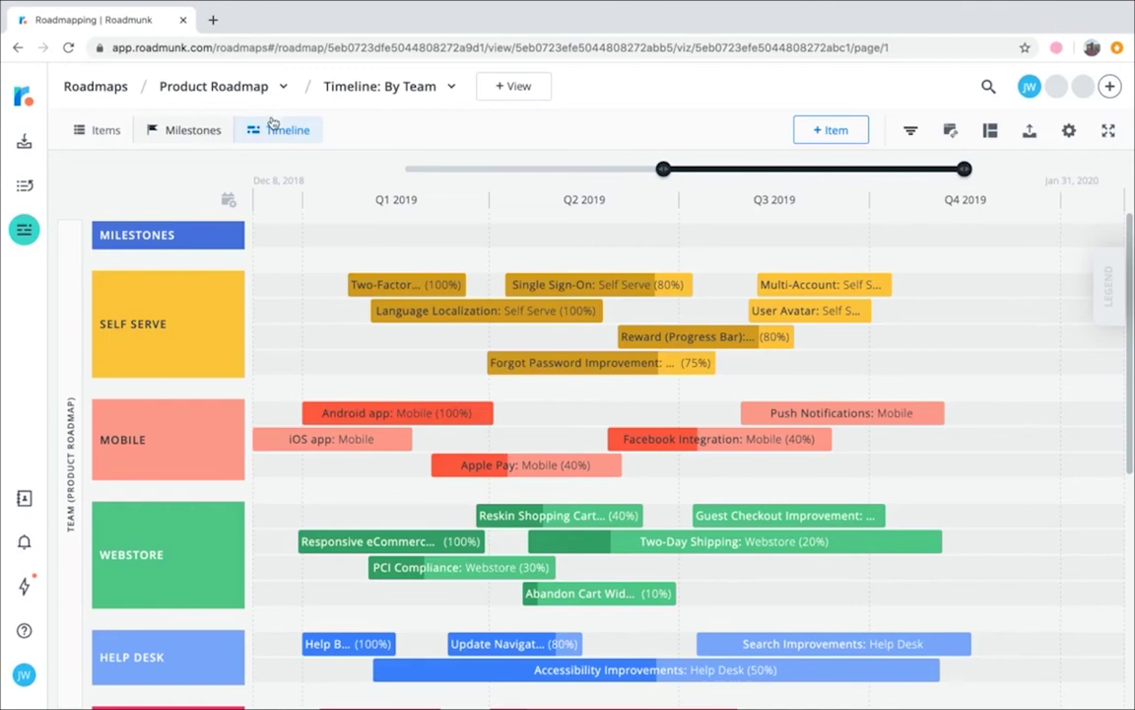
pyautogui.click(453, 88)
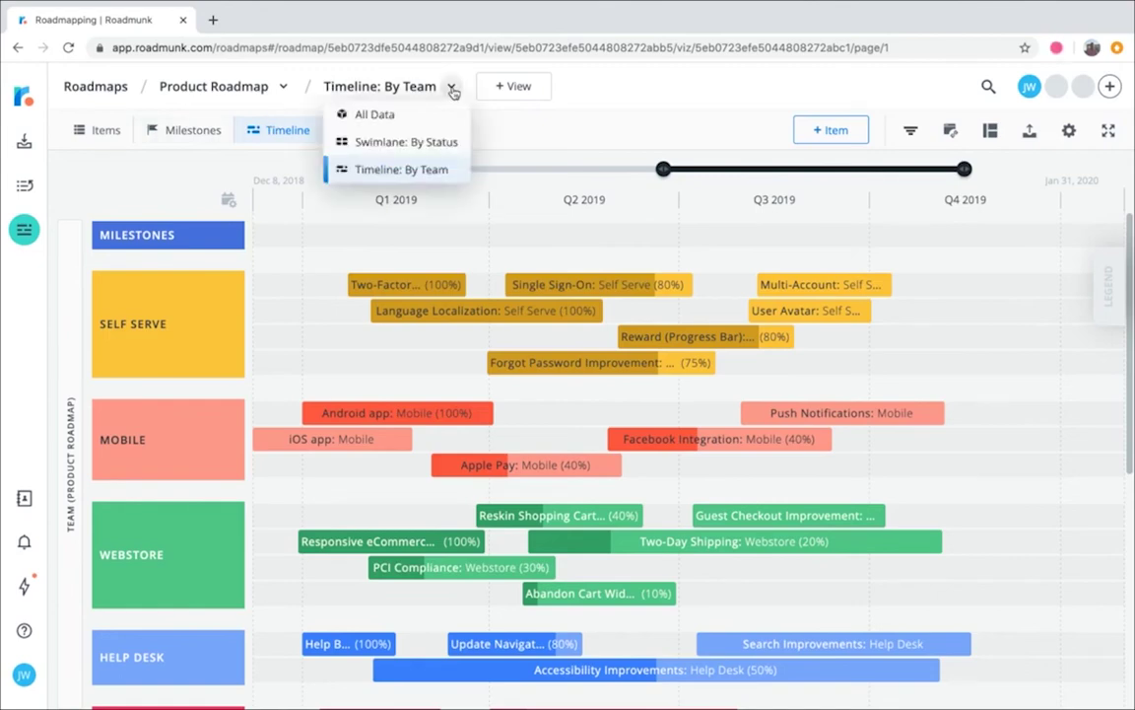
pyautogui.click(418, 144)
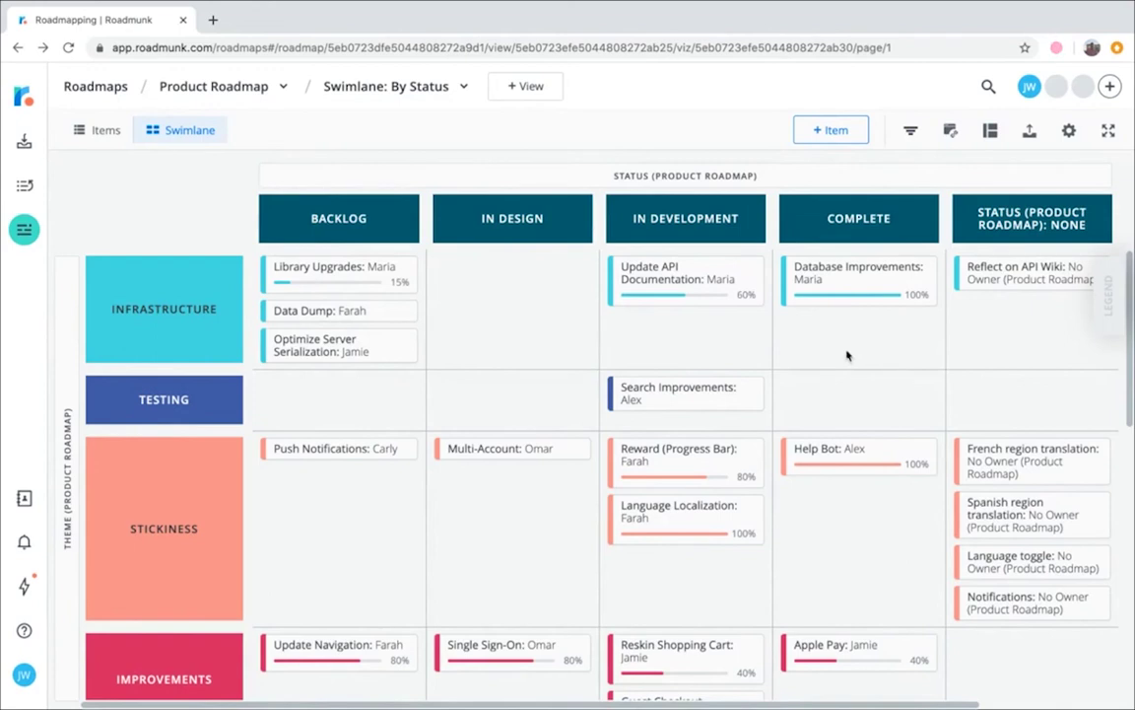
# - Add a new view with the Timeline visualization type
pyautogui.click(532, 88)
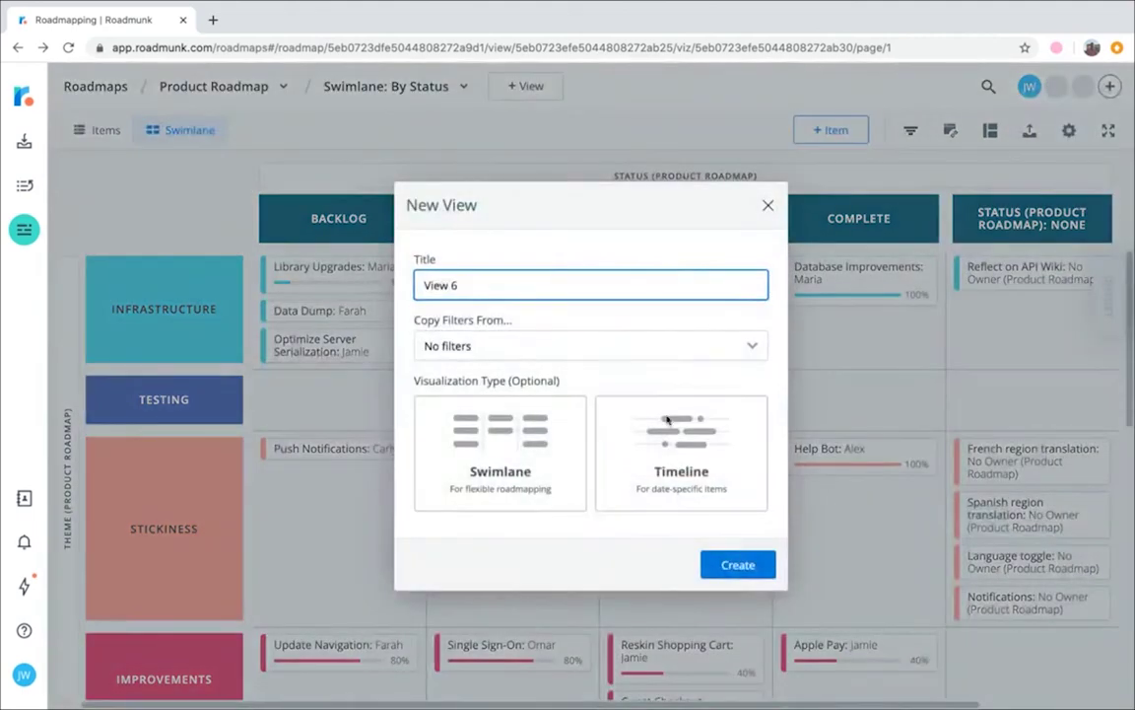
pyautogui.click(667, 426)
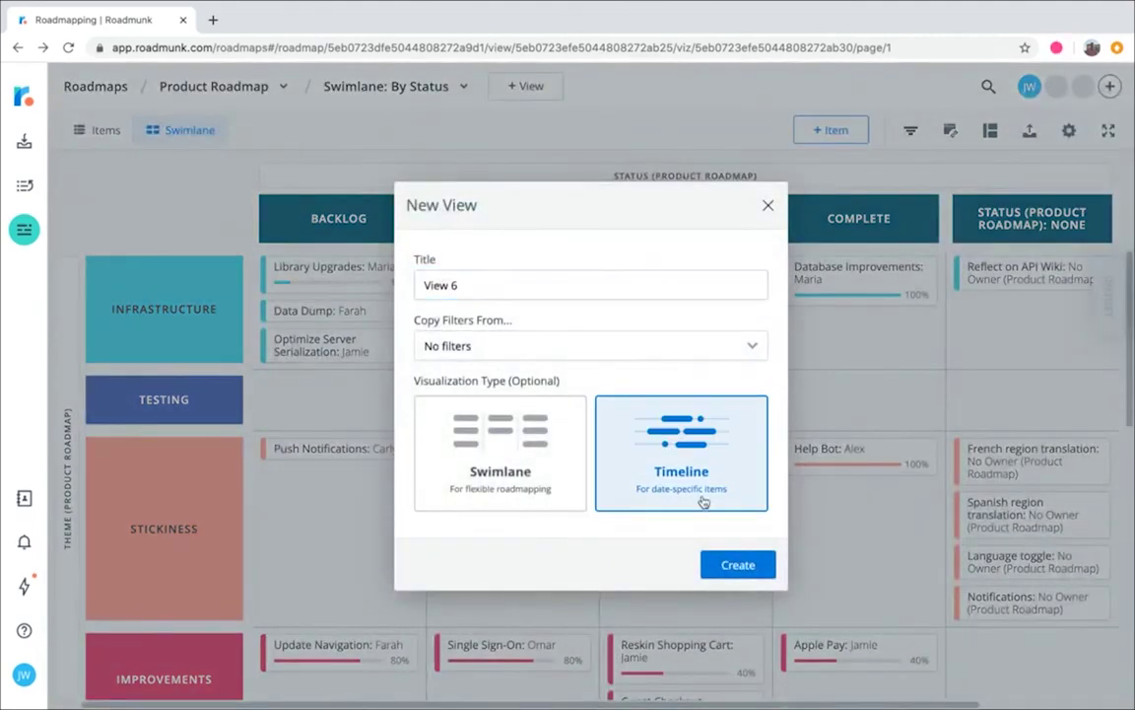
pyautogui.click(726, 562)
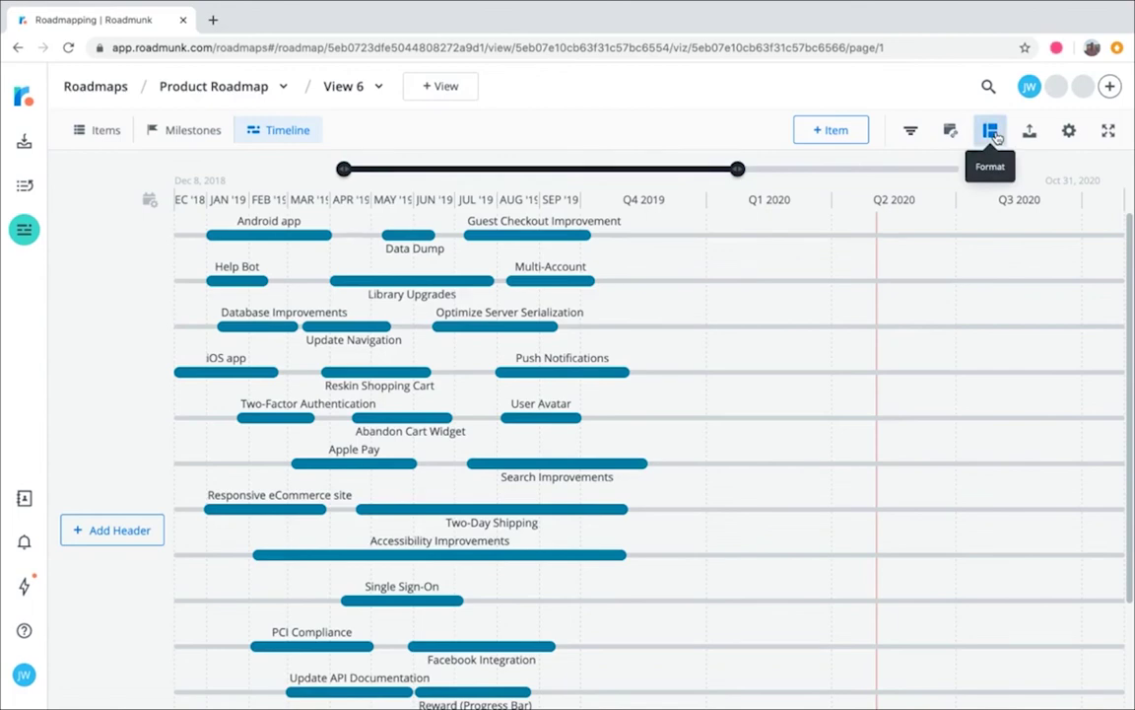
# - Narrow View 6's timeline range to Dec 8, 2018 through Dec 31, 2019
pyautogui.click(993, 134)
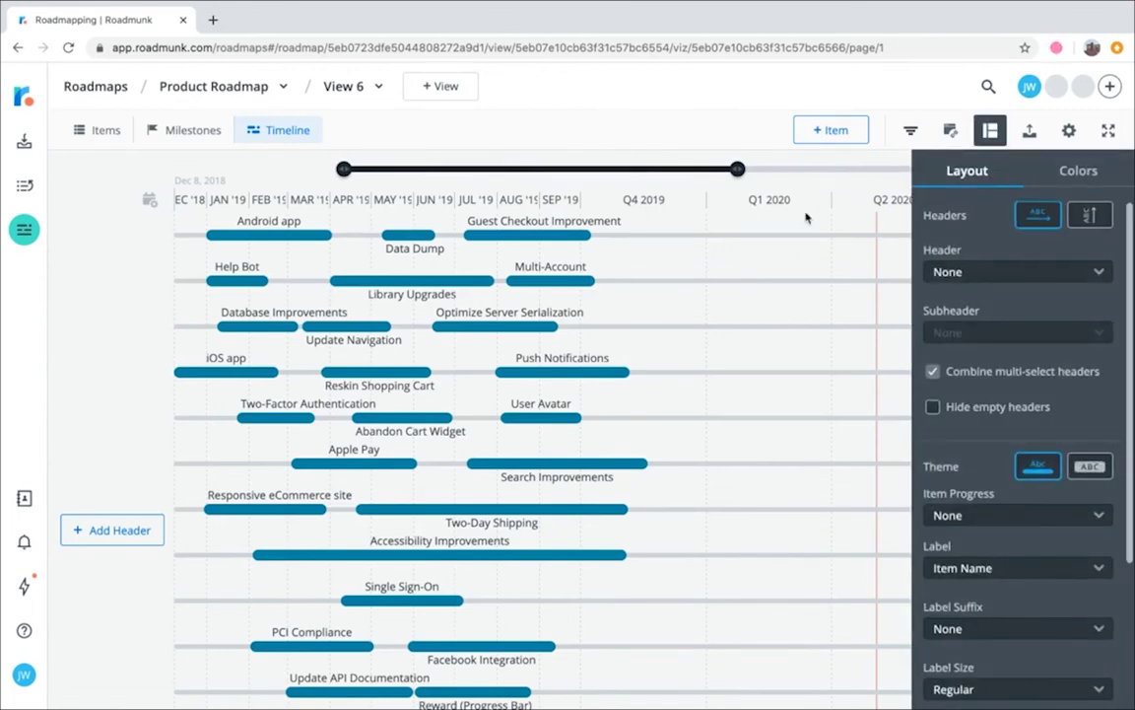
pyautogui.click(704, 169)
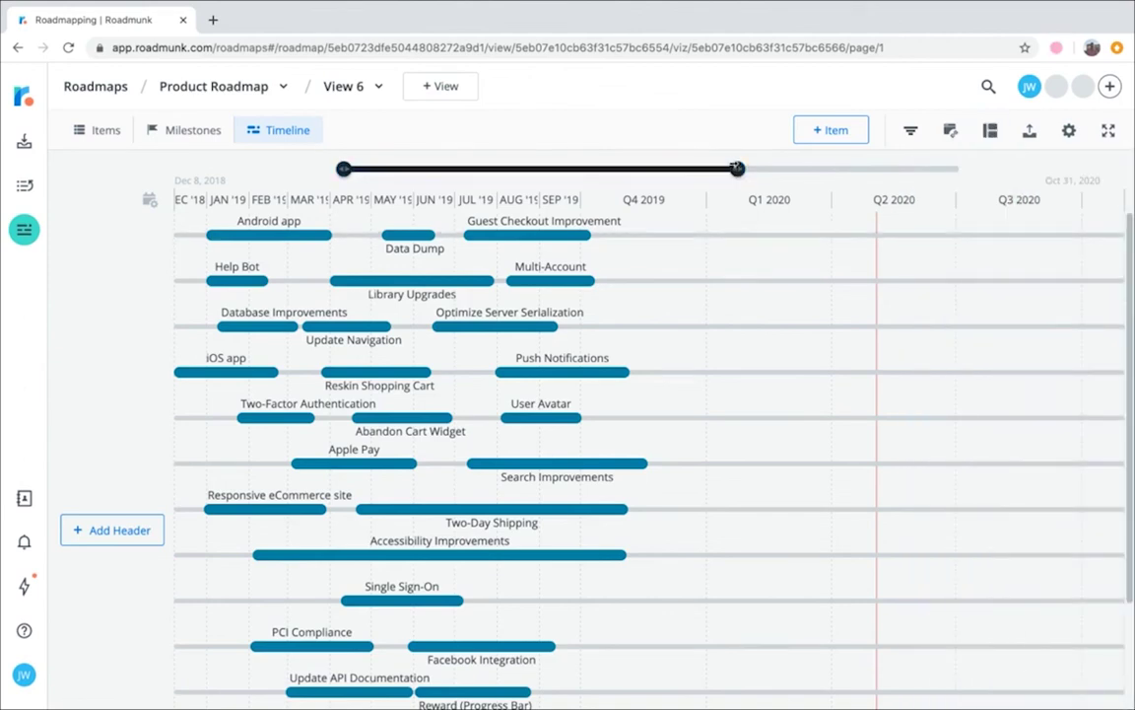
pyautogui.moveTo(737, 169); pyautogui.dragTo(544, 170)
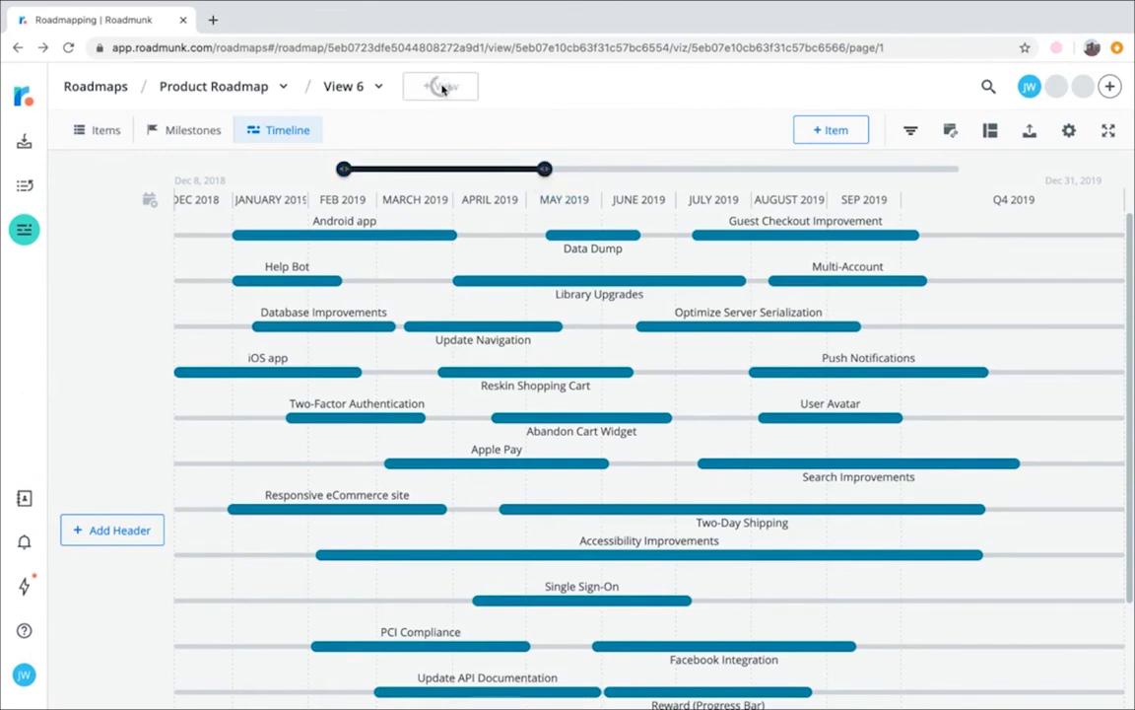
# - Create swimlane View 14 with end-date month columns, then close the Add Row Header options unchanged
pyautogui.click(444, 87)
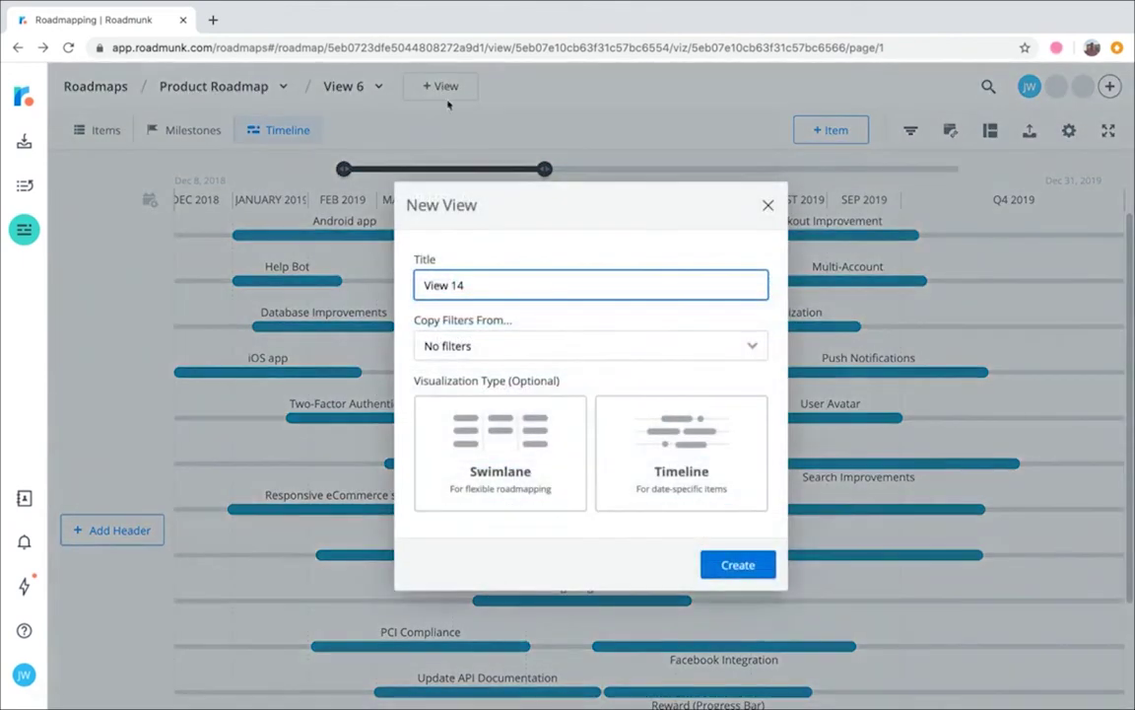
pyautogui.click(498, 434)
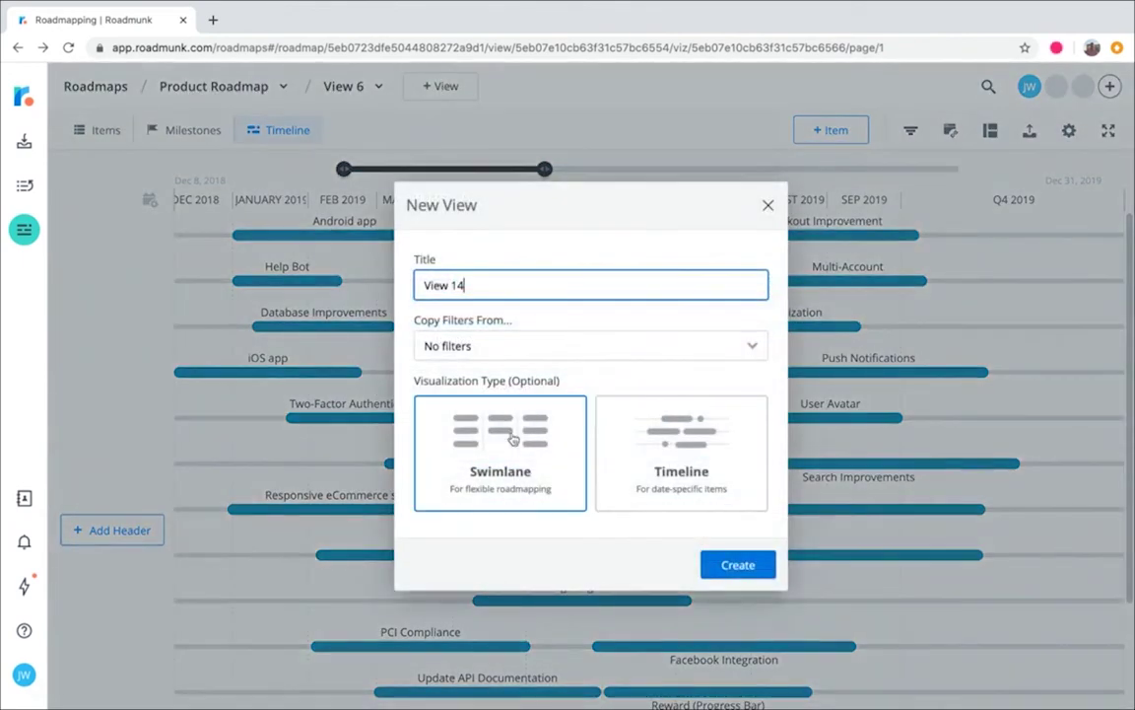
pyautogui.click(727, 566)
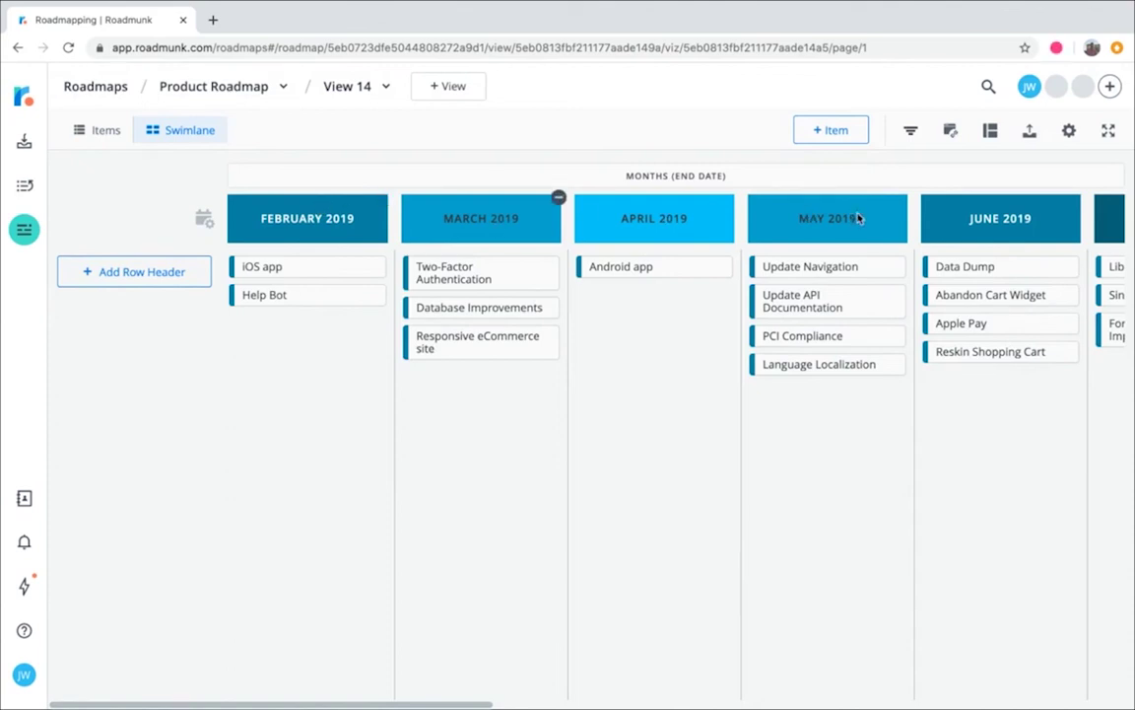
pyautogui.click(153, 273)
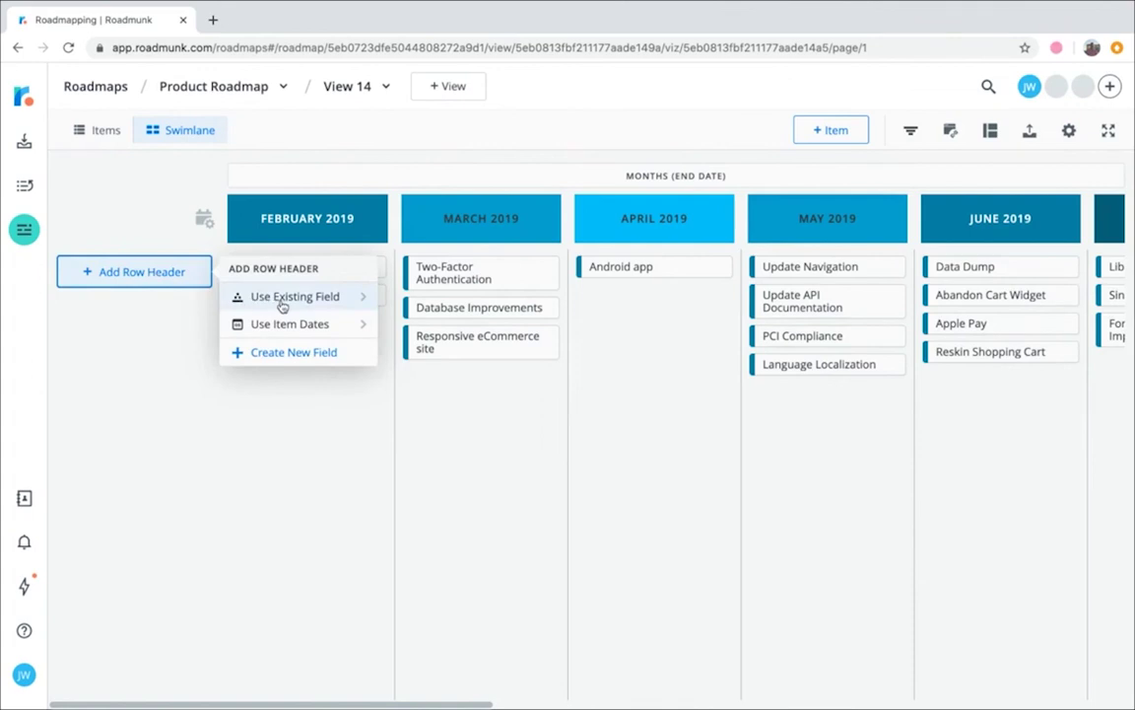
pyautogui.click(597, 306)
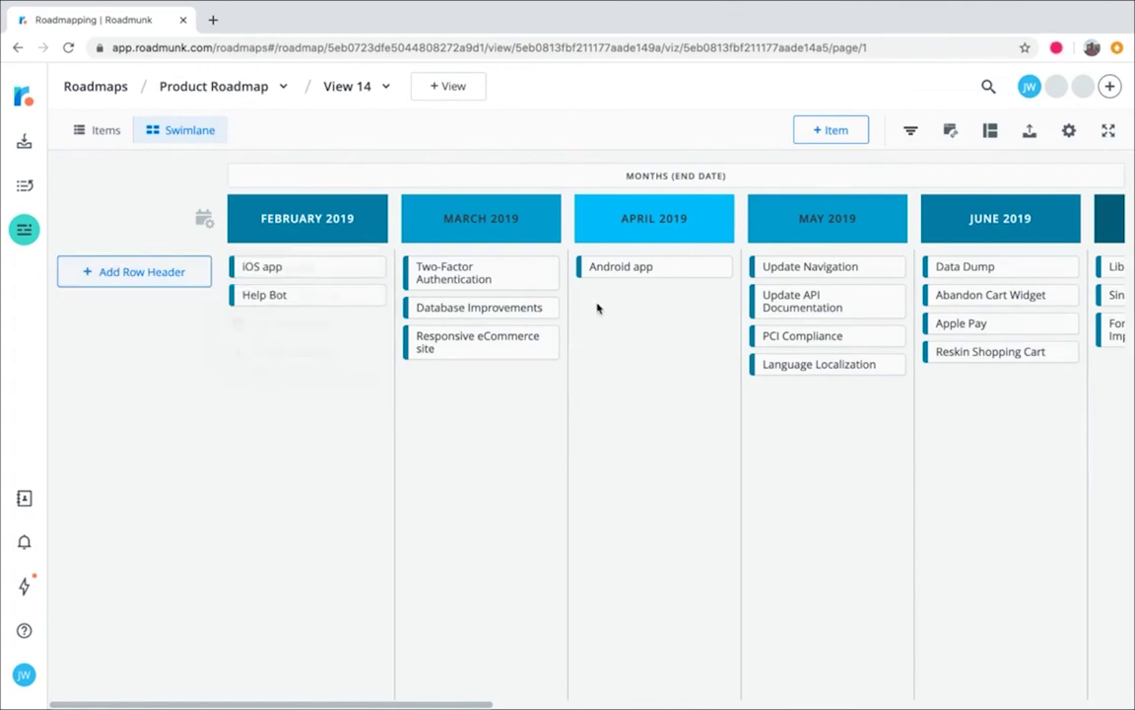
pyautogui.click(991, 132)
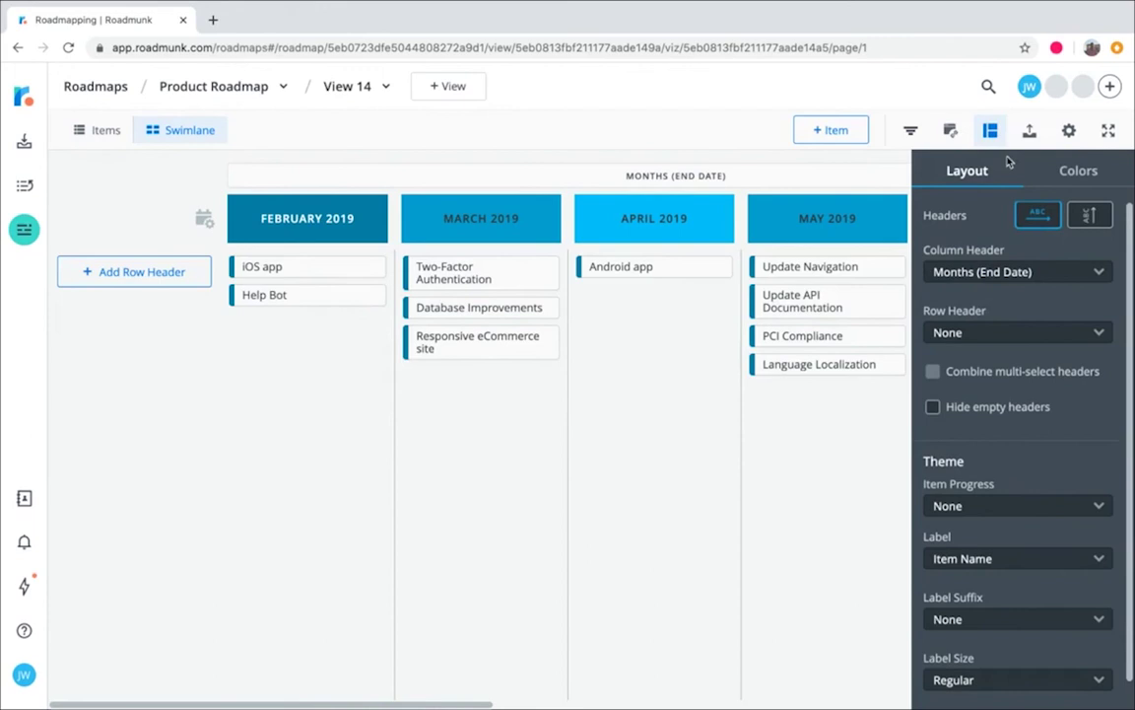
pyautogui.click(1074, 174)
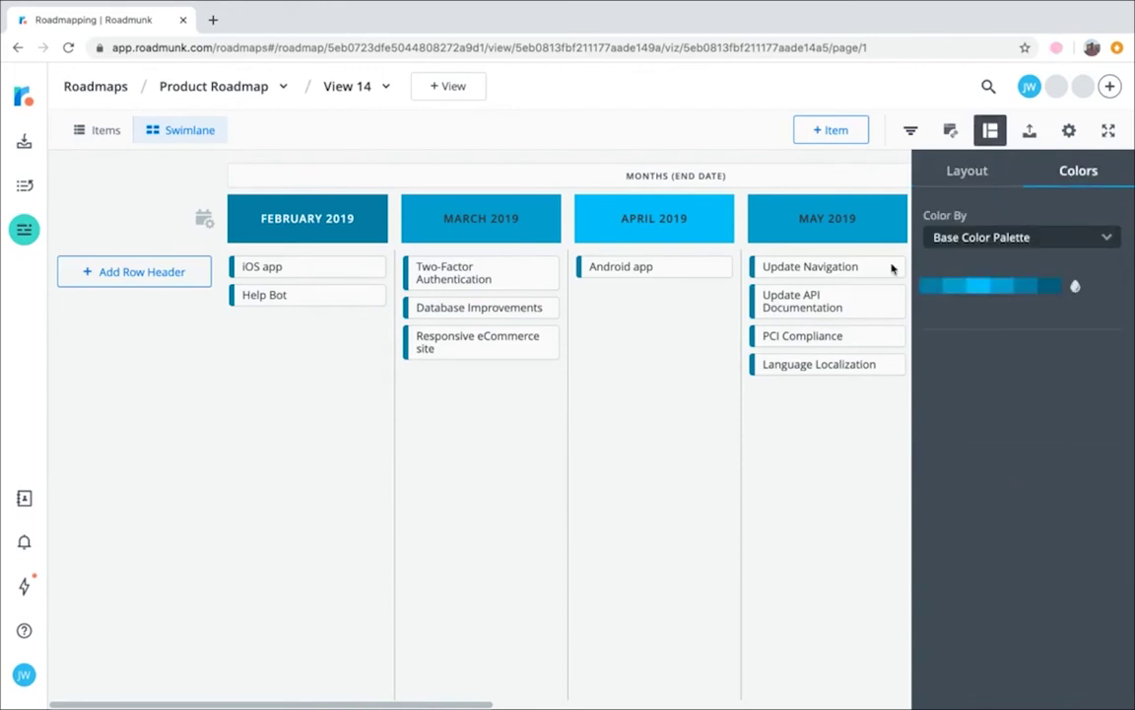
pyautogui.press('Escape')
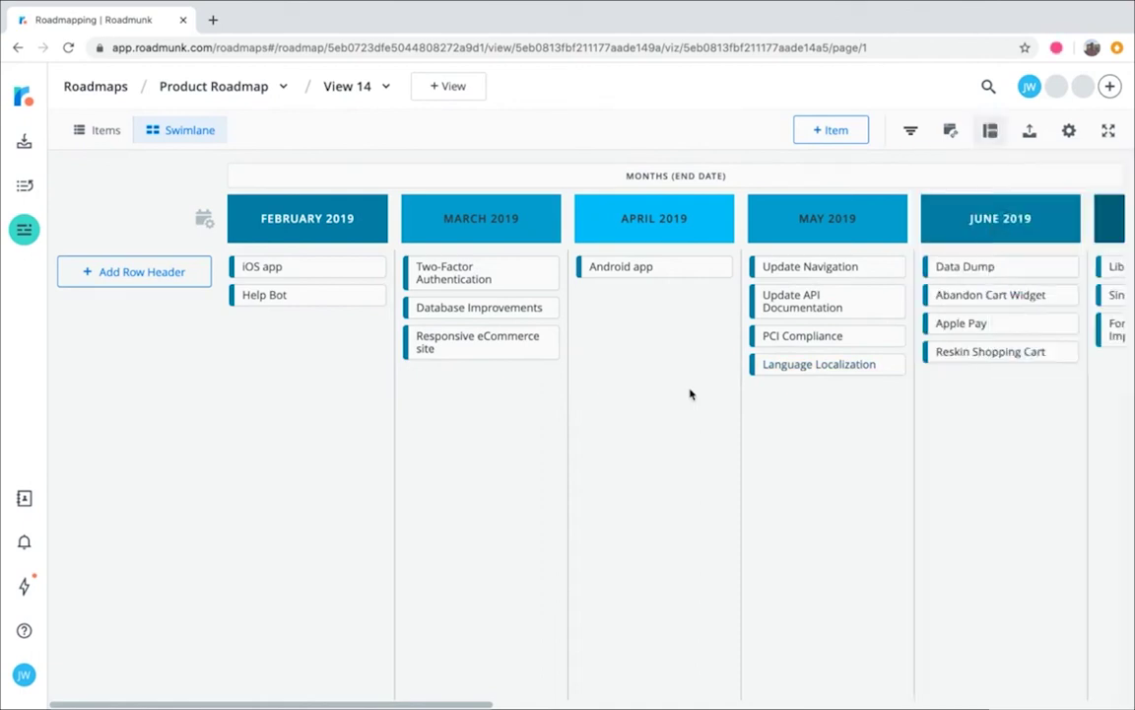